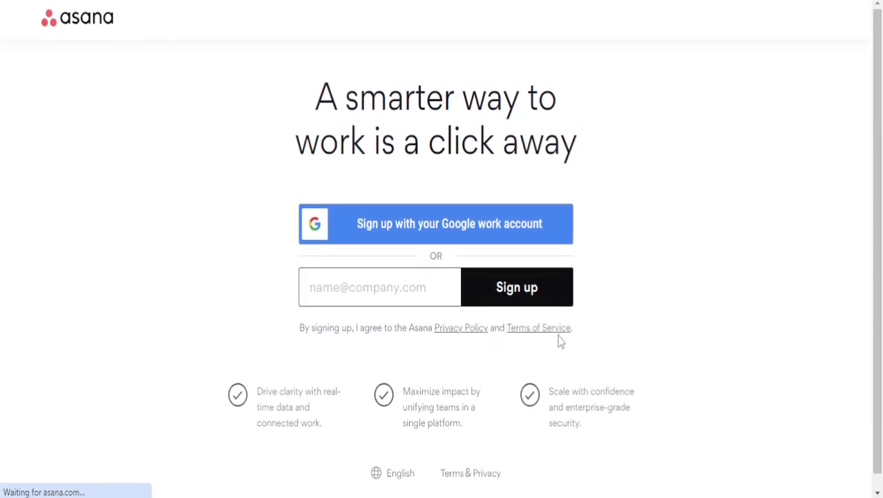
# - Sign up for Asana with the Google work account and authorize the sign-in
pyautogui.click(400, 237)
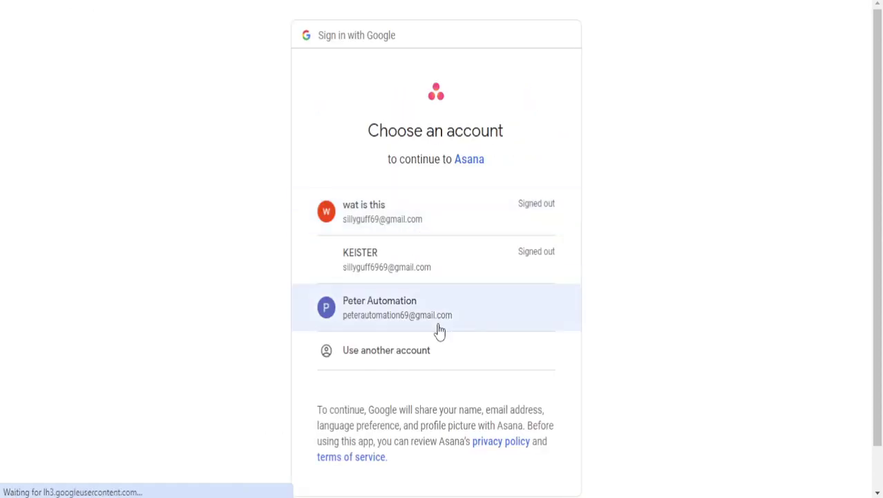
pyautogui.click(438, 329)
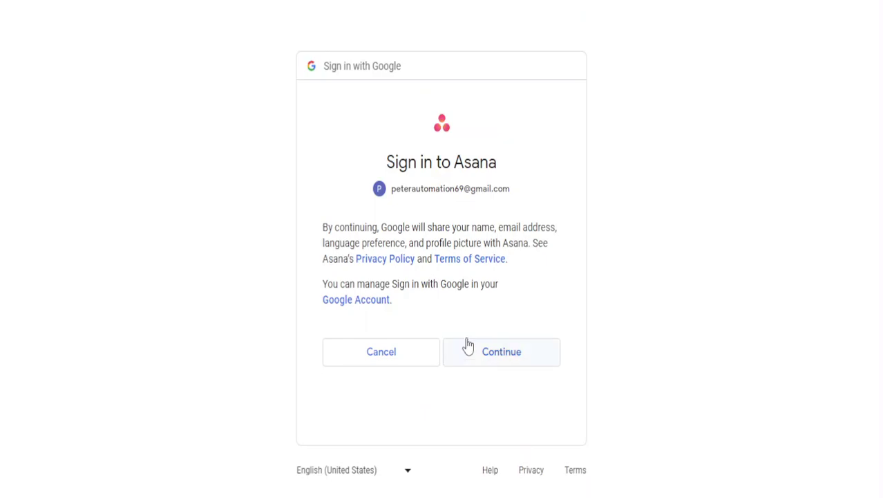
pyautogui.click(494, 359)
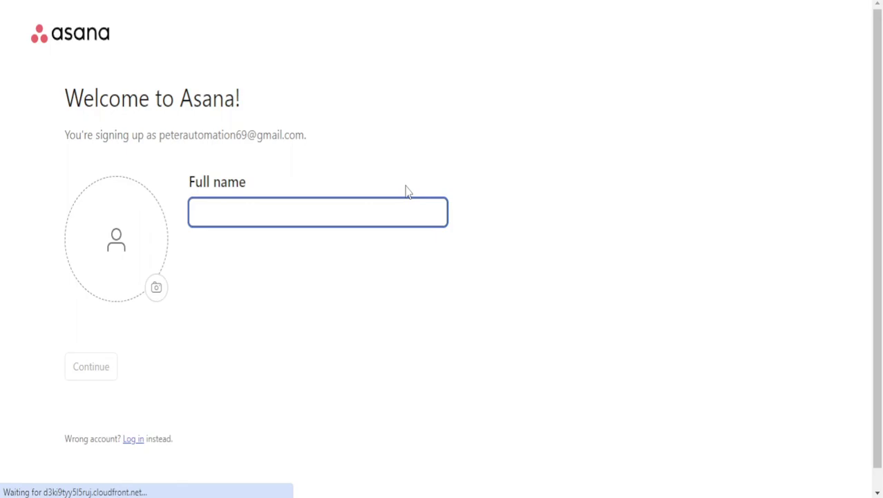
# - Enter the account holder's full name on the welcome page and continue
pyautogui.scroll(-1, 398, 204)
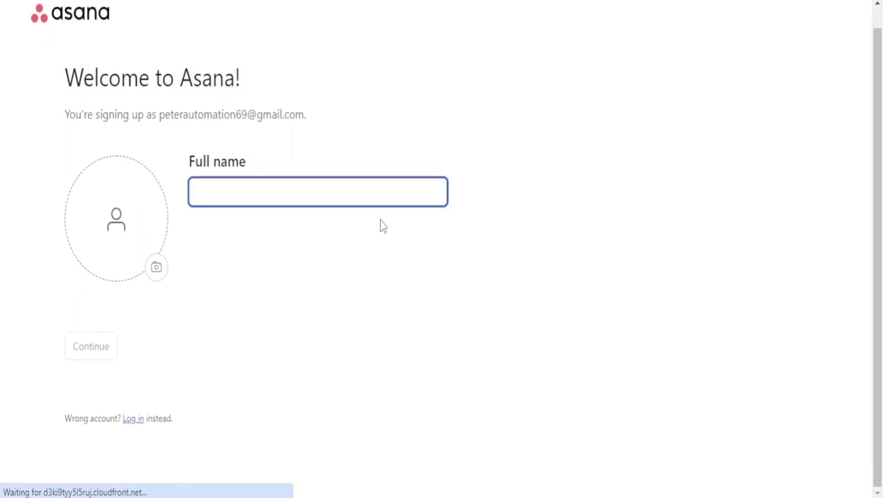
pyautogui.click(291, 193)
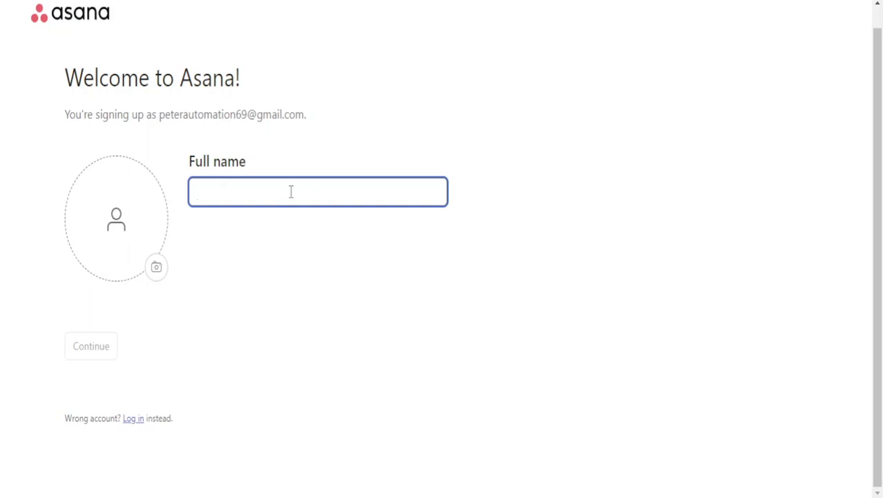
pyautogui.write('Ned Tech')
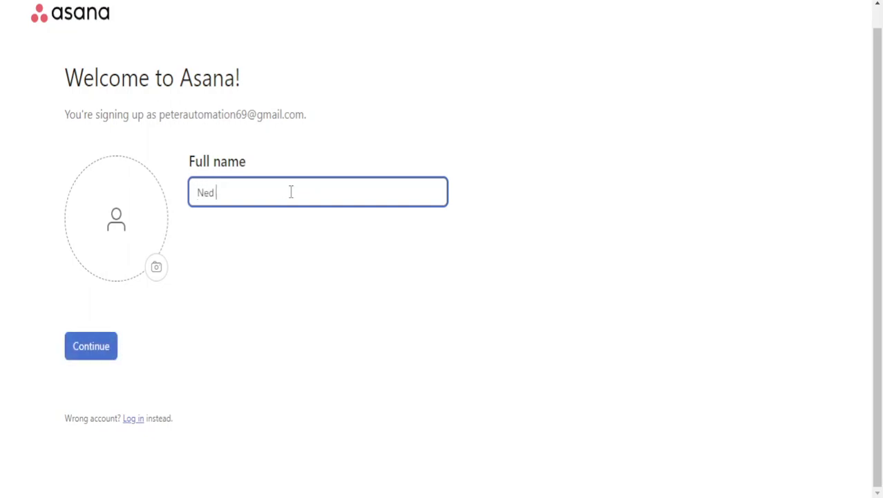
pyautogui.click(104, 344)
# - Set the primary role to Manager and continue to the next setup question
pyautogui.click(262, 208)
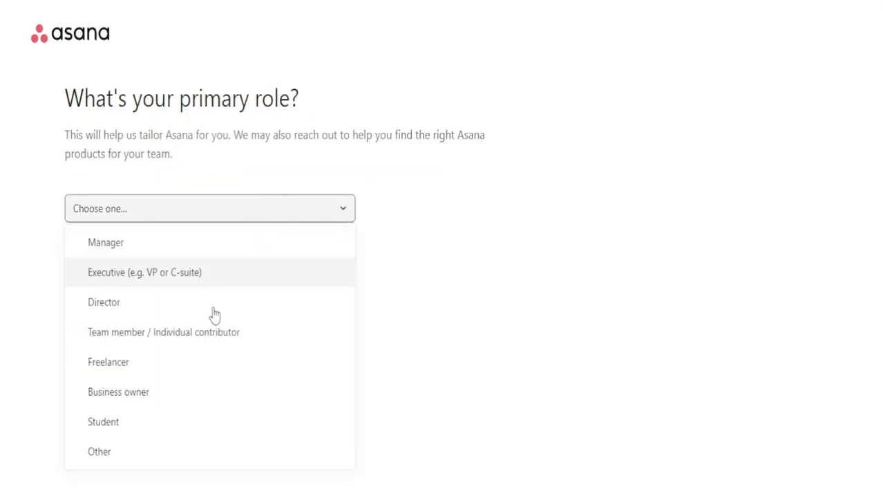
pyautogui.click(142, 242)
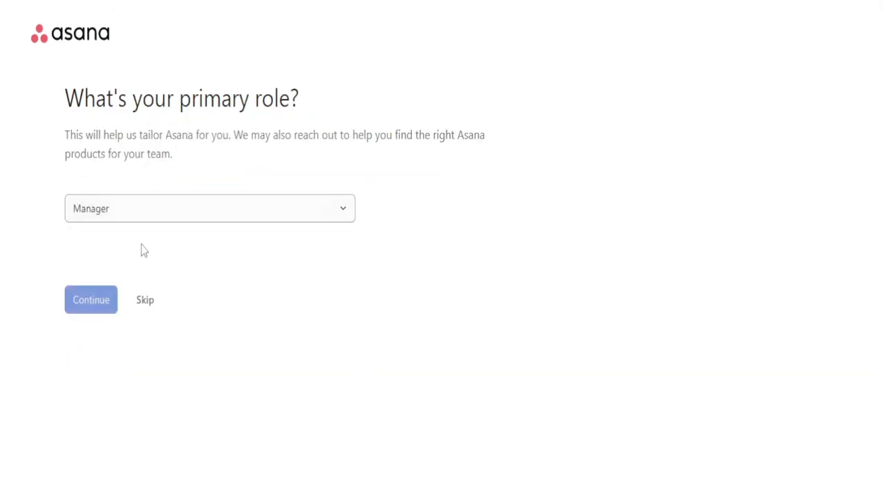
pyautogui.click(94, 302)
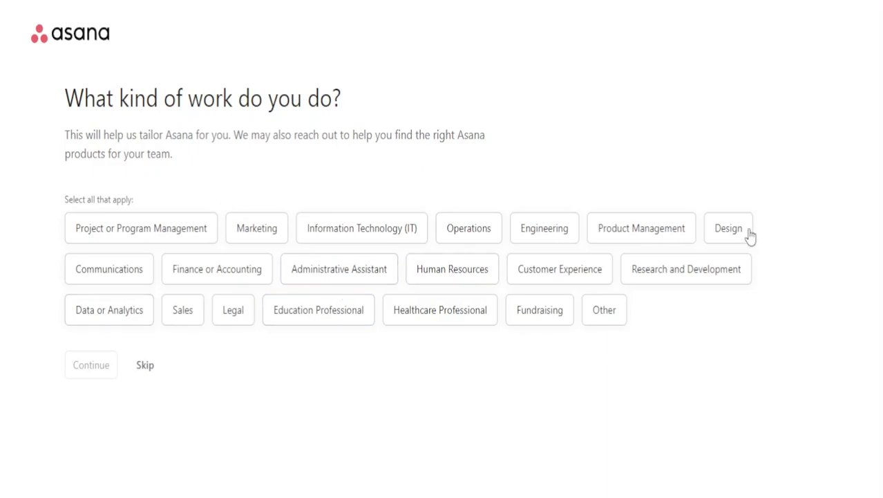
# - Select Marketing and Information Technology (IT) as the kinds of work, leaving Human Resources unselected, and continue
pyautogui.click(278, 237)
pyautogui.click(461, 275)
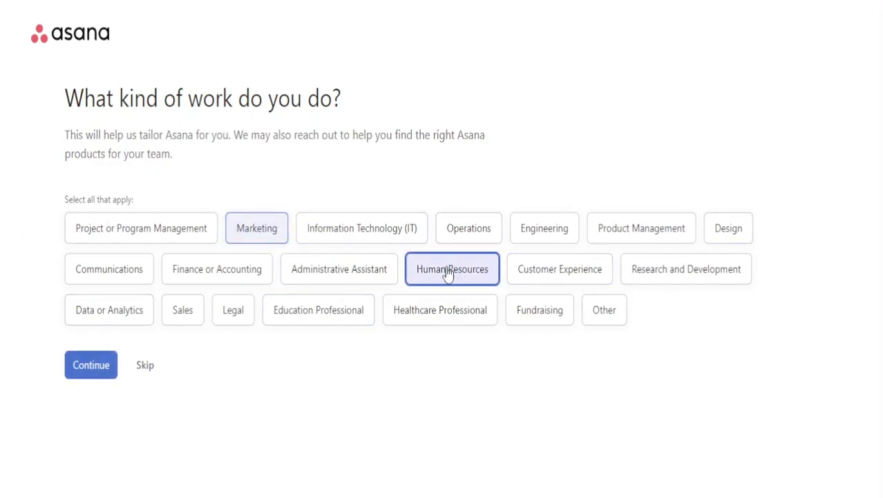
pyautogui.click(407, 235)
pyautogui.click(487, 280)
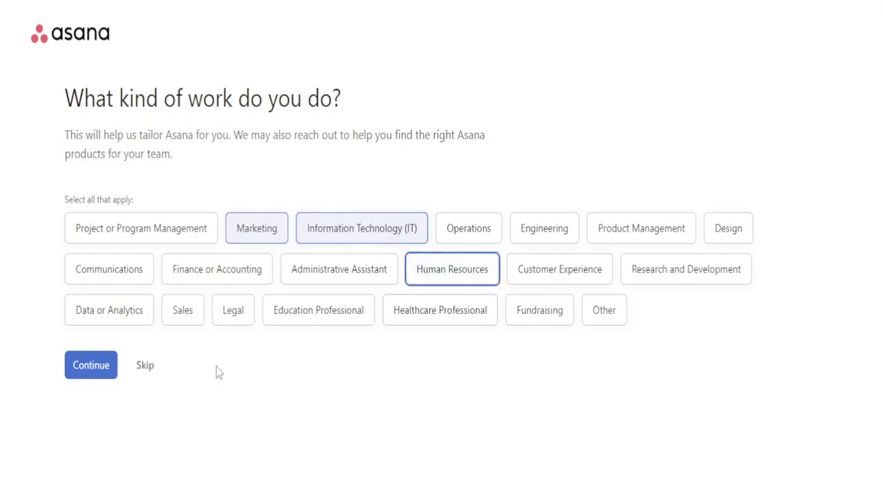
pyautogui.click(90, 365)
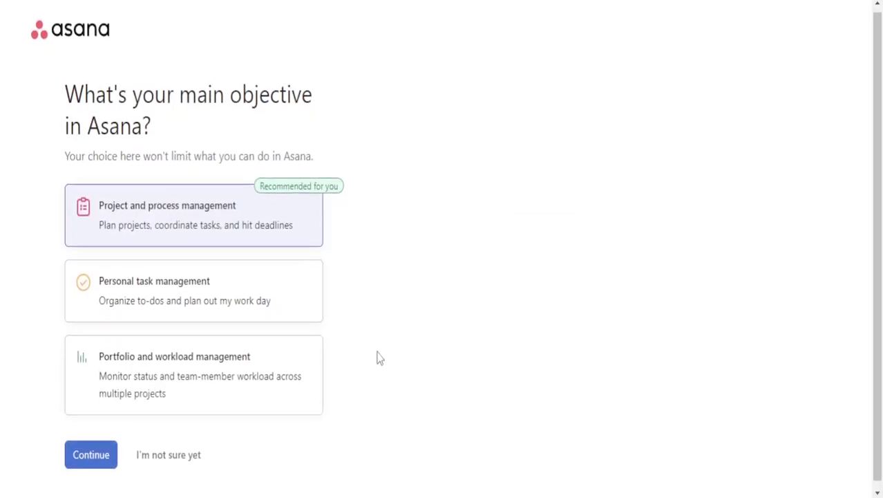
# - Choose Personal task management as the main objective and continue
pyautogui.scroll(1, 195, 311)
pyautogui.moveTo(30, 125); pyautogui.dragTo(308, 138)
pyautogui.click(321, 139)
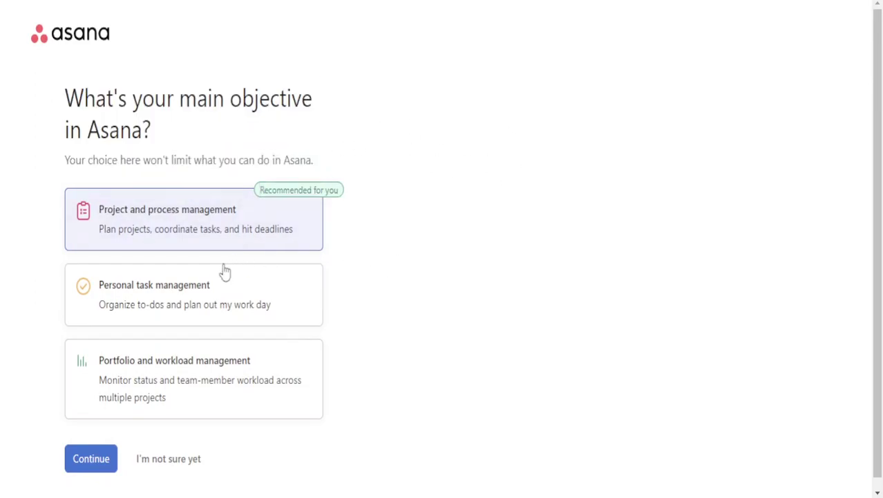
pyautogui.click(185, 293)
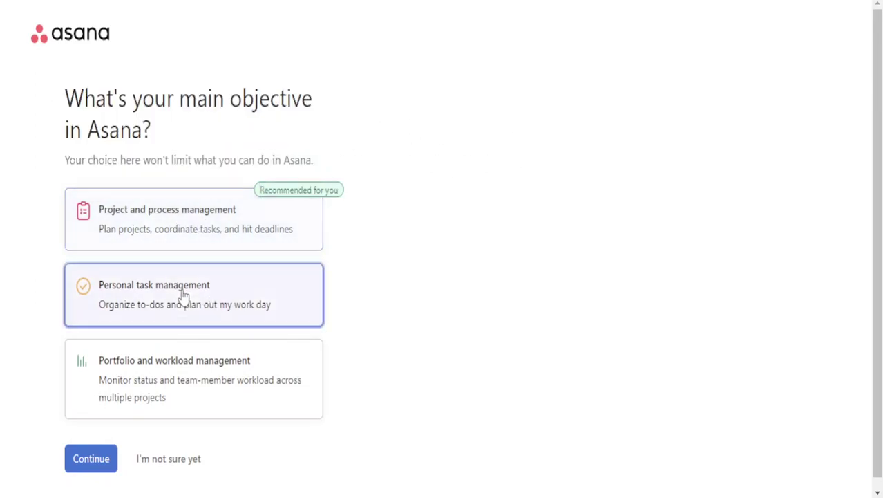
pyautogui.click(100, 459)
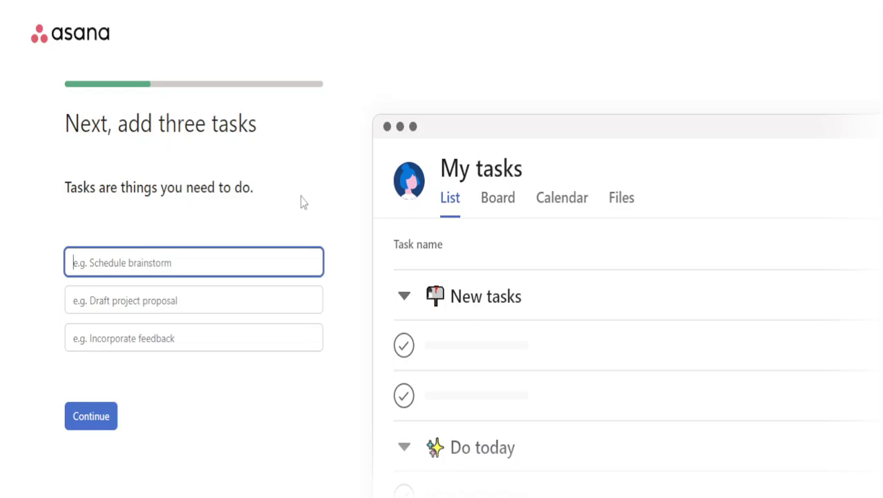
# - Add the three starter tasks "Video Tutorials", "Like And Subscribe" and "Ned Tech", and continue
pyautogui.write('Ve')
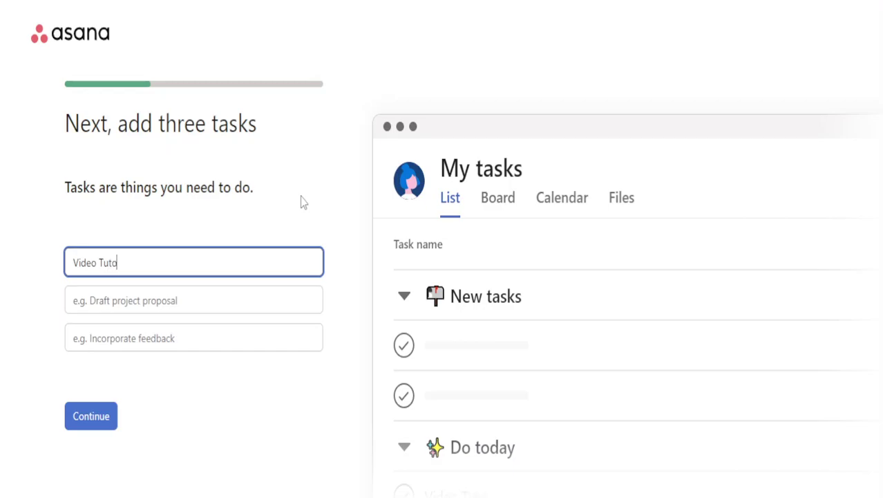
pyautogui.click(181, 295)
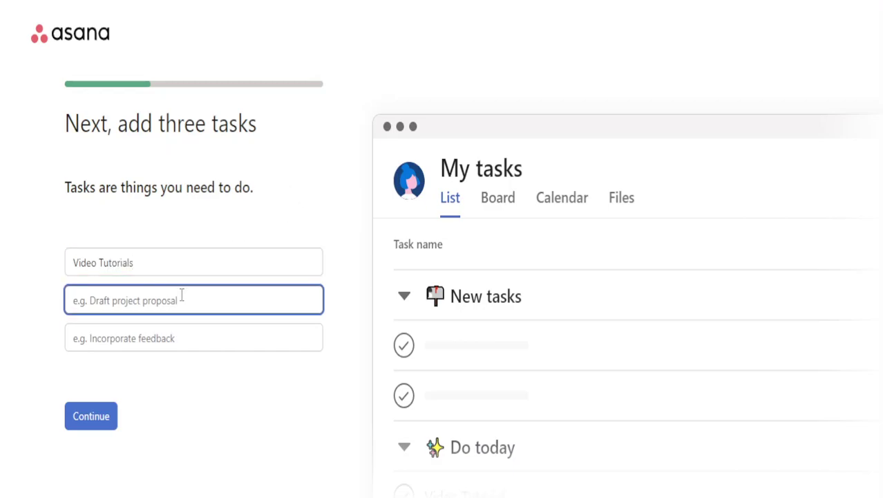
pyautogui.write('Lie')
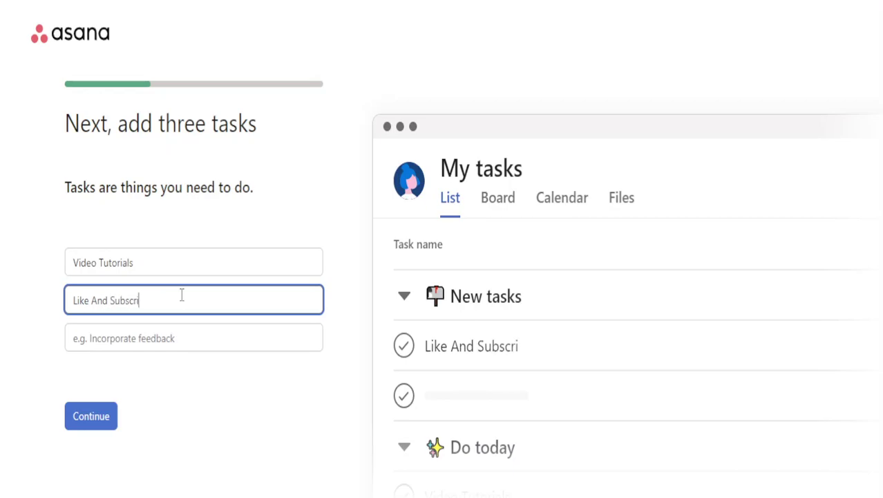
pyautogui.click(231, 342)
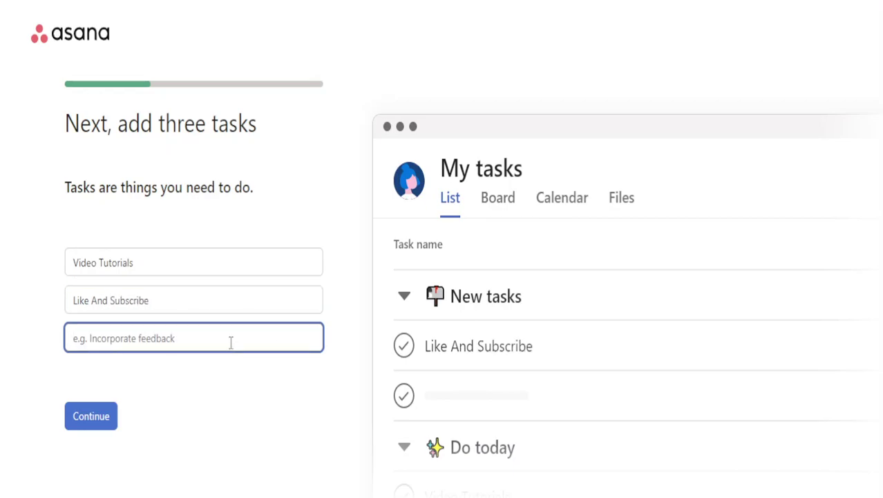
pyautogui.write('Ned Tech')
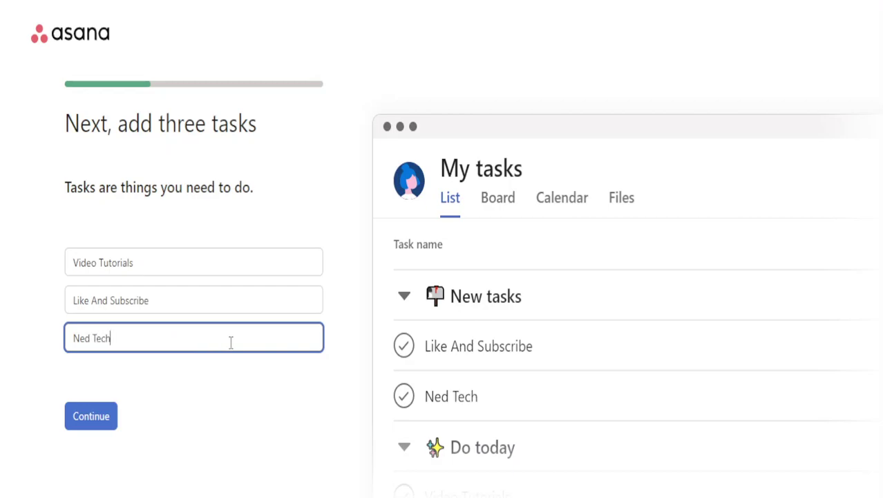
pyautogui.click(83, 418)
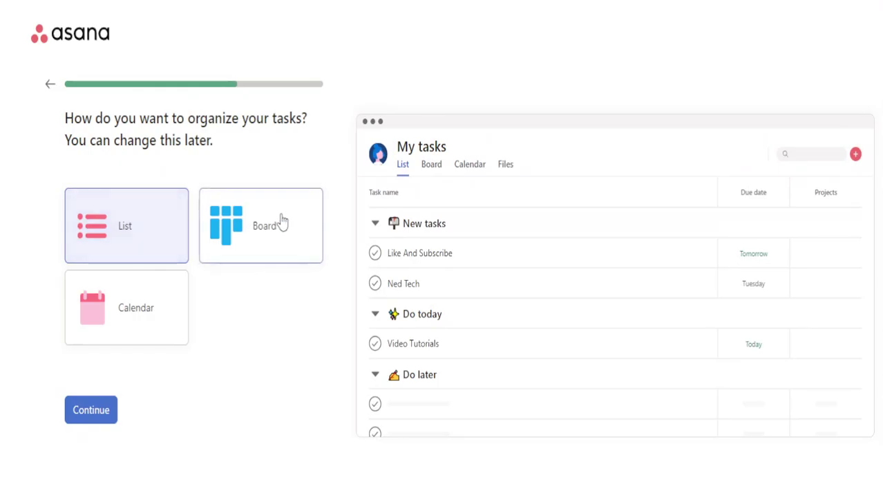
# - Preview the Board and Calendar layouts, and organize the tasks in the List layout
pyautogui.click(278, 247)
pyautogui.click(128, 314)
pyautogui.click(238, 240)
pyautogui.click(127, 226)
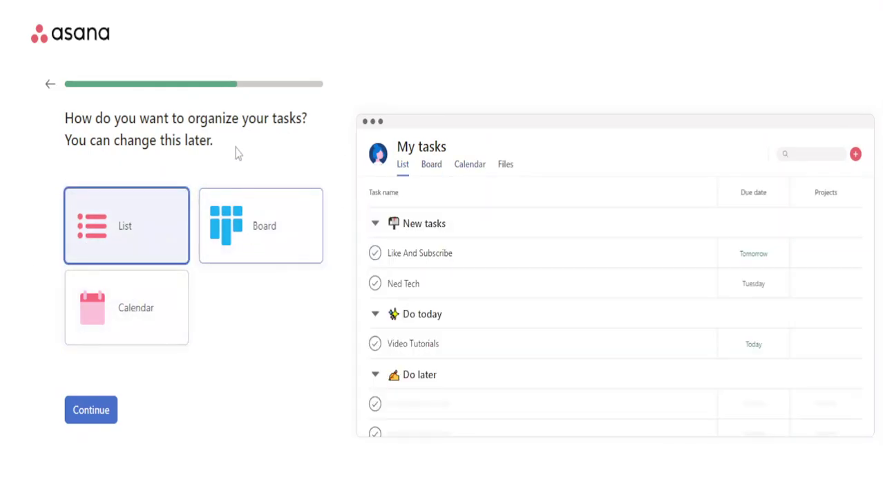
pyautogui.click(260, 220)
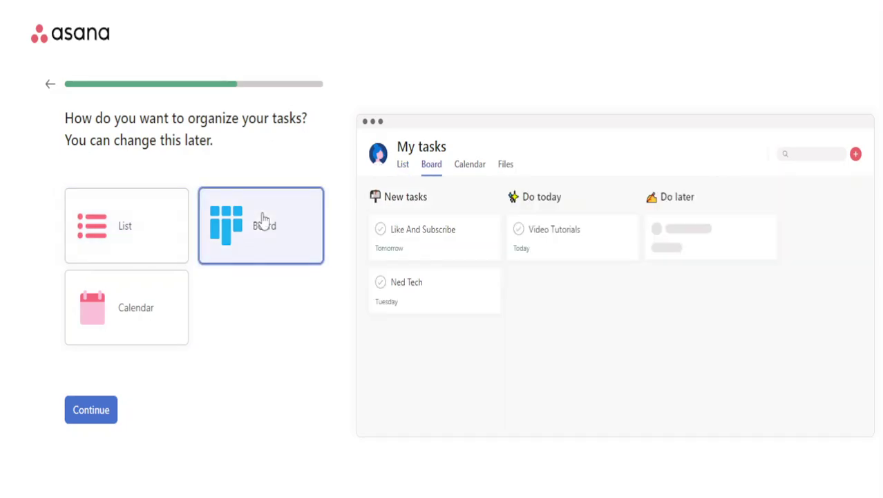
pyautogui.moveTo(157, 331); pyautogui.dragTo(155, 330)
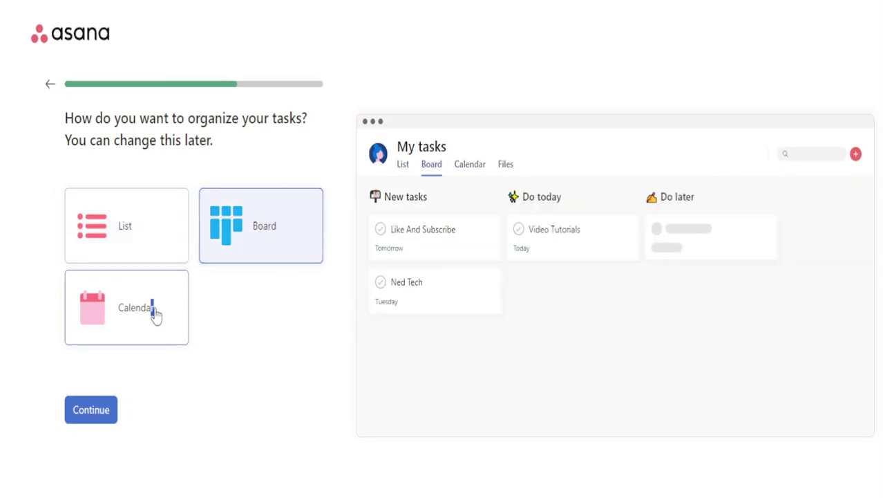
pyautogui.click(155, 313)
pyautogui.click(153, 258)
pyautogui.click(93, 409)
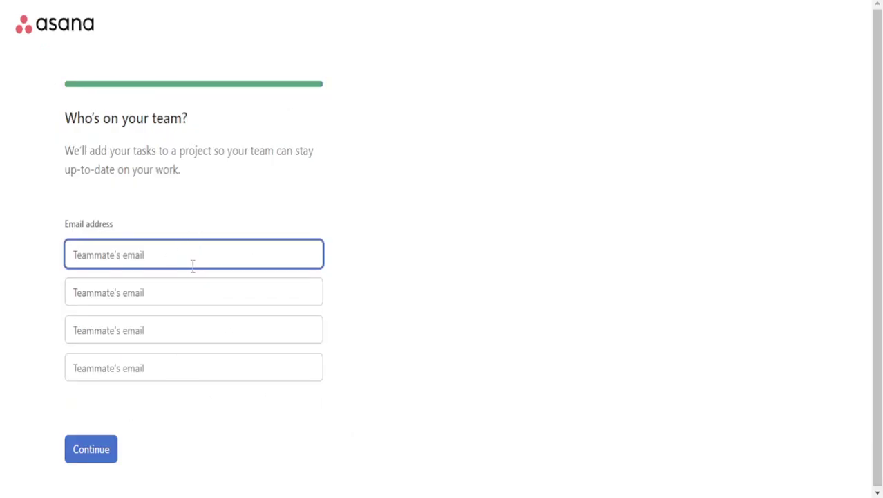
# - Leave the four teammate email fields blank and continue without inviting anyone
pyautogui.click(177, 291)
pyautogui.click(166, 329)
pyautogui.click(153, 367)
pyautogui.click(159, 349)
pyautogui.click(161, 331)
pyautogui.click(150, 247)
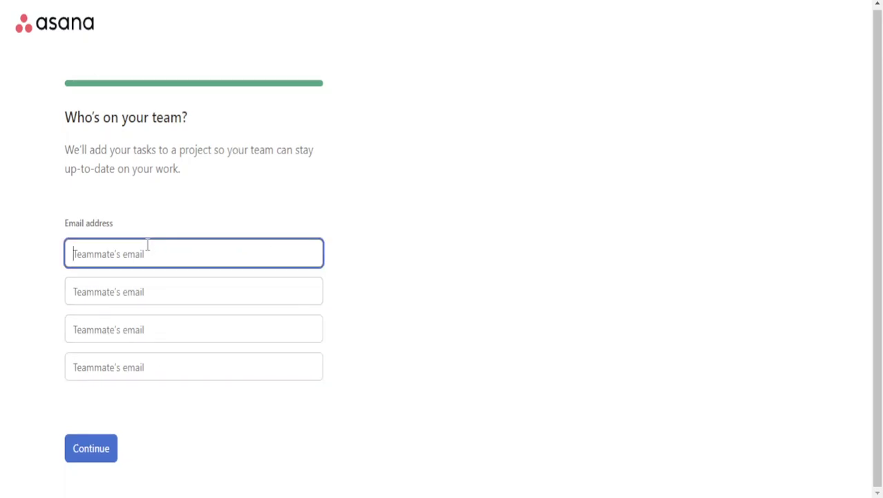
pyautogui.click(173, 304)
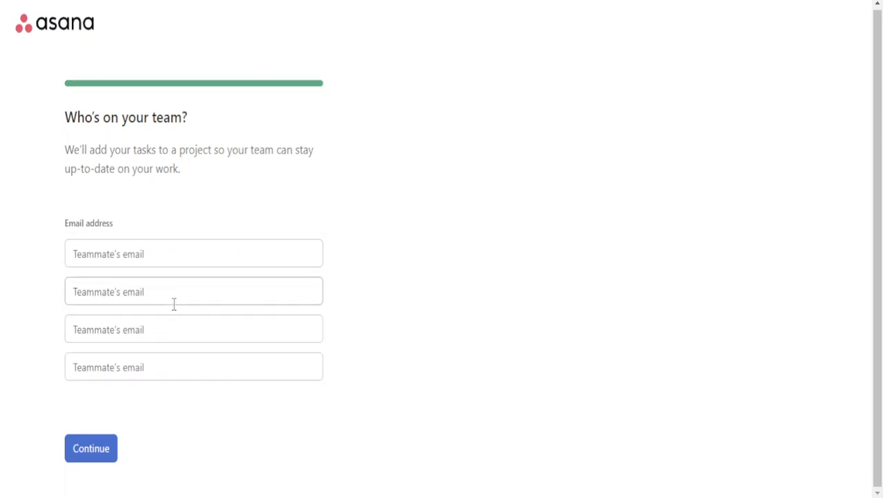
pyautogui.click(93, 451)
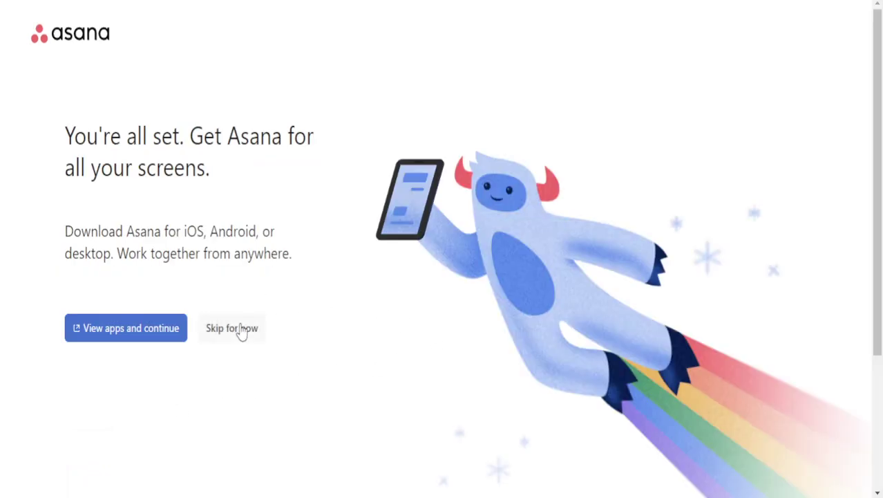
# - Skip the app downloads and close the 30-day trial announcement
pyautogui.click(244, 331)
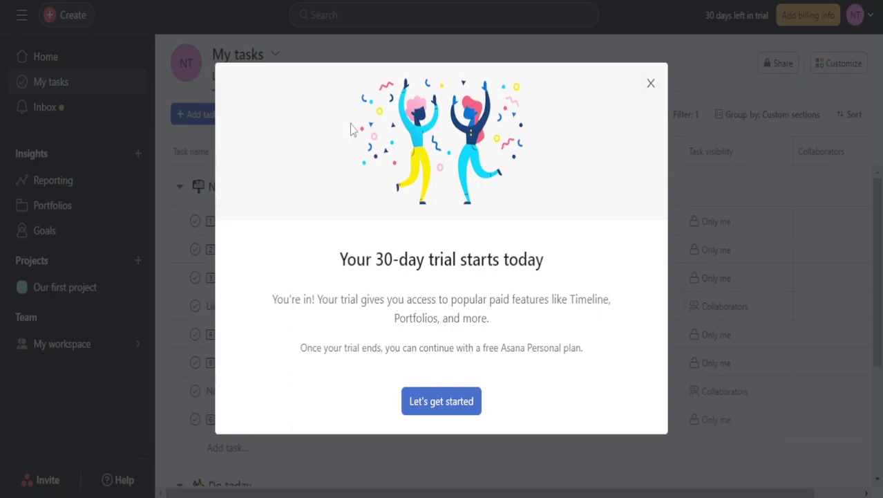
pyautogui.click(649, 85)
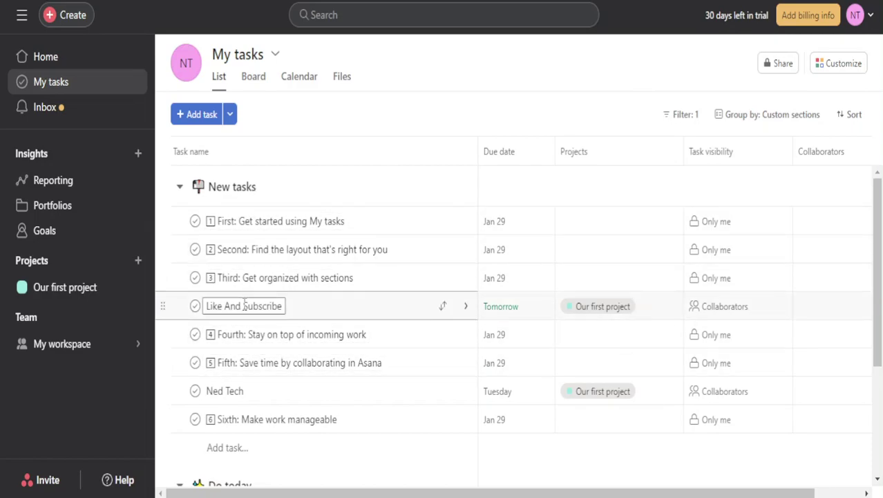
# - Open the details of the "Like And Subscribe" task and examine its project assignment, status options and description fields
pyautogui.click(329, 305)
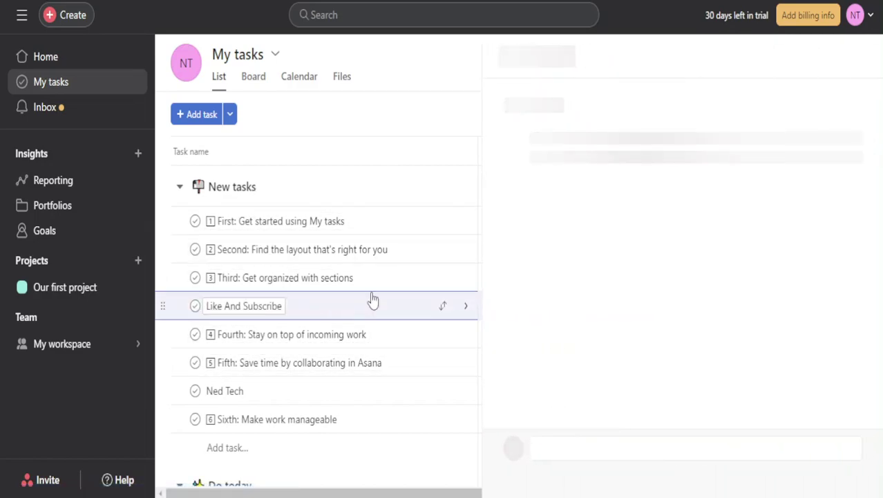
pyautogui.scroll(-5, 765, 288)
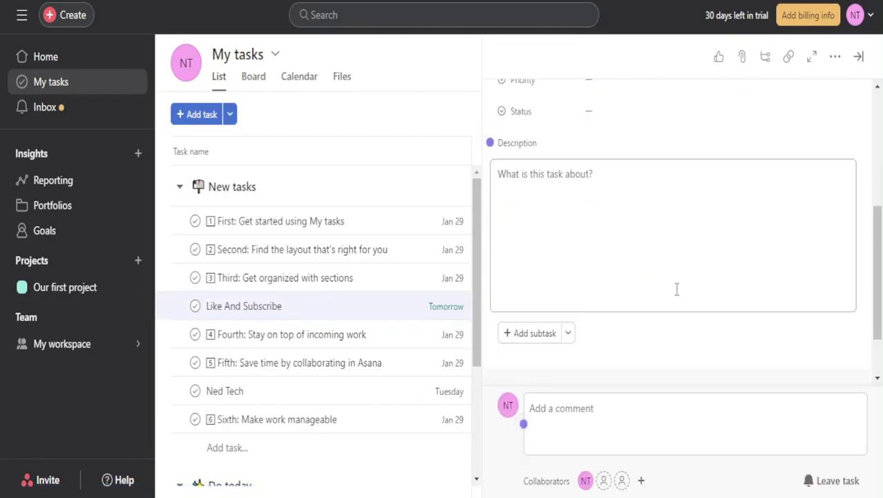
pyautogui.scroll(5, 678, 289)
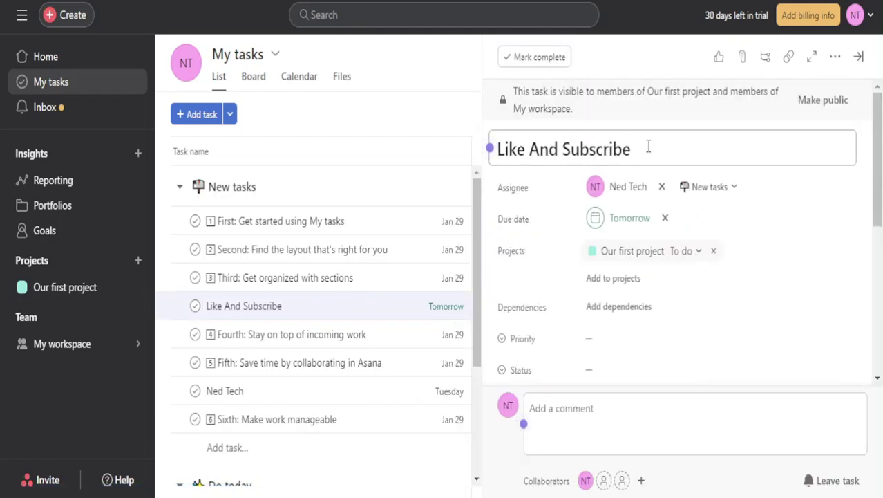
pyautogui.click(617, 280)
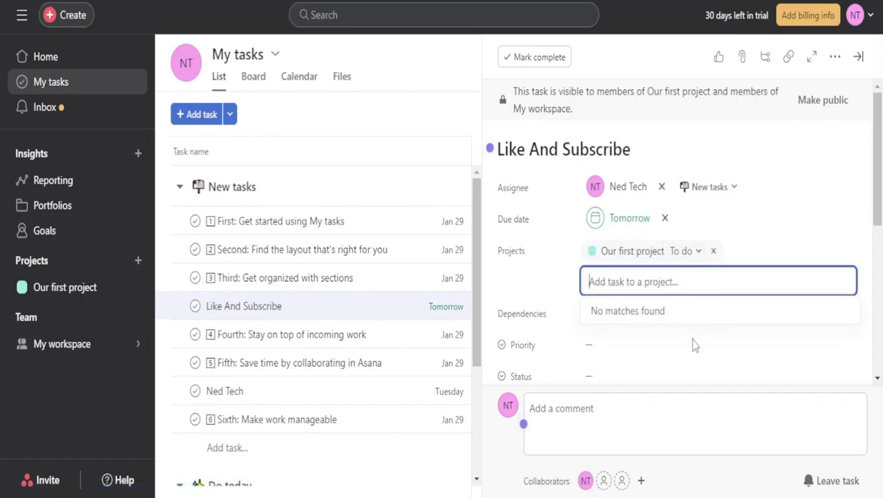
pyautogui.scroll(-3, 573, 320)
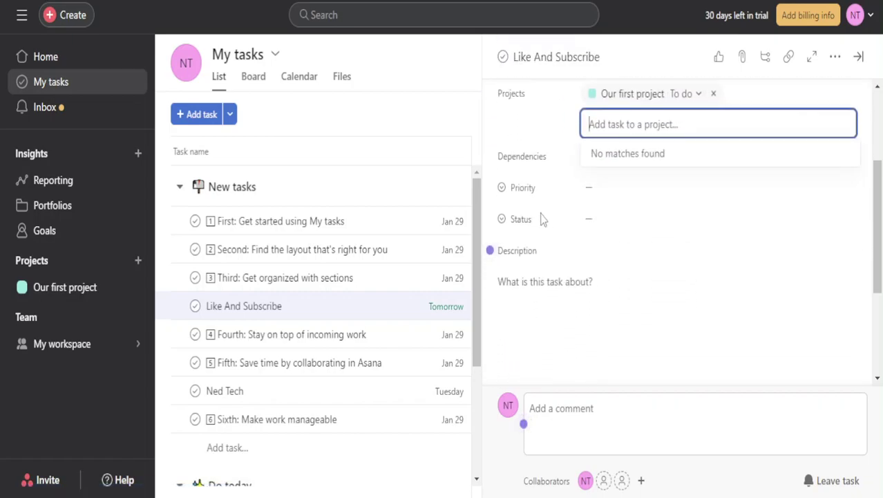
pyautogui.click(593, 219)
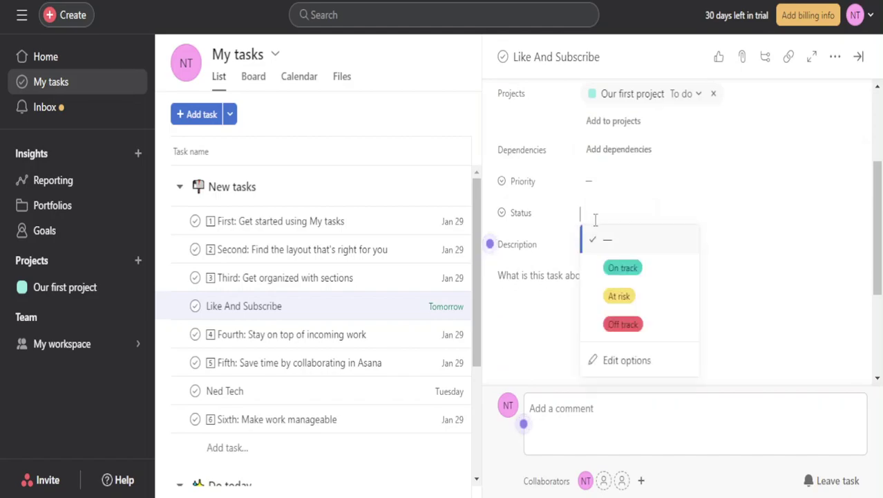
pyautogui.click(534, 253)
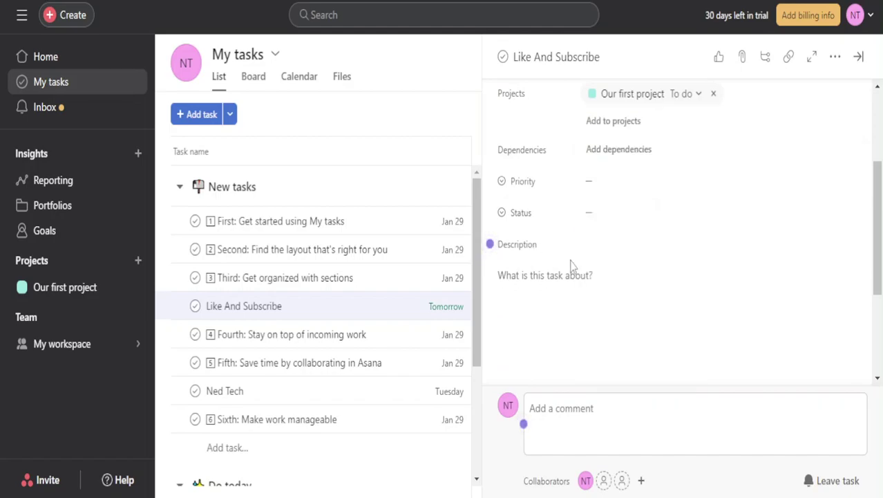
# - Read the details of the tasks "Fourth: Stay on top of incoming work" and "First: Get started using My tasks"
pyautogui.click(397, 335)
pyautogui.scroll(-5, 749, 247)
pyautogui.scroll(3, 749, 247)
pyautogui.scroll(-2, 747, 247)
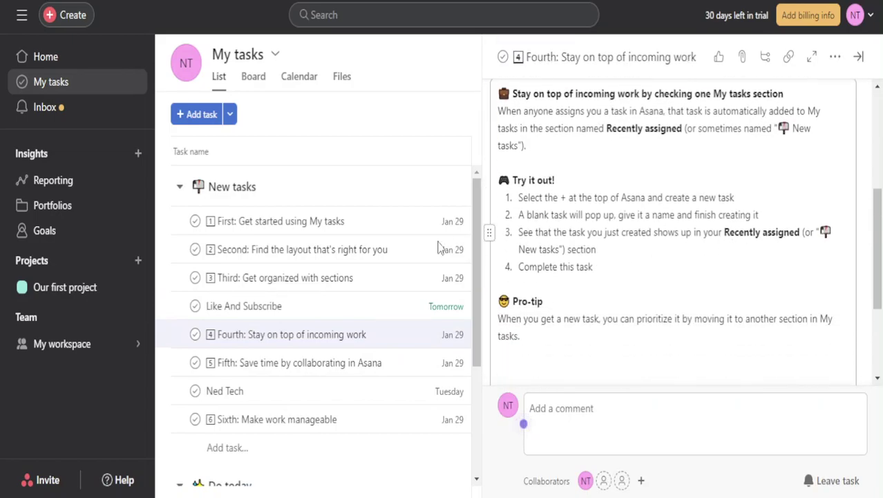
pyautogui.click(383, 227)
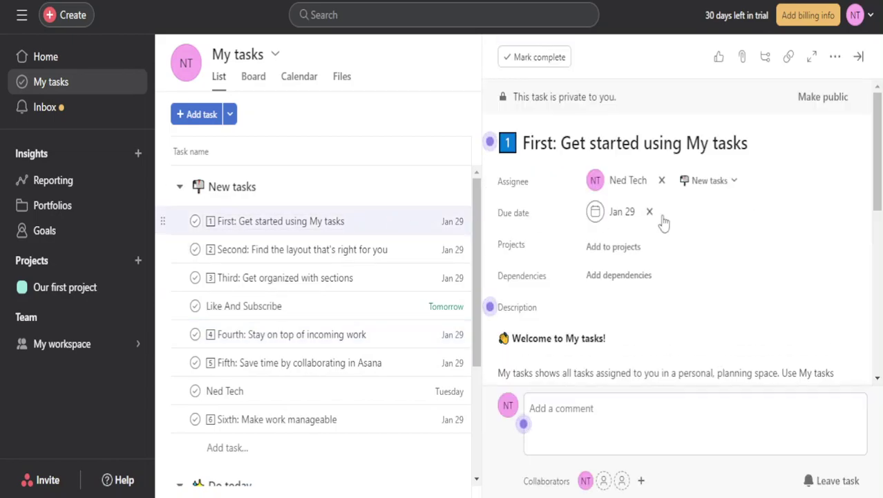
pyautogui.scroll(-5, 747, 239)
pyautogui.scroll(5, 691, 240)
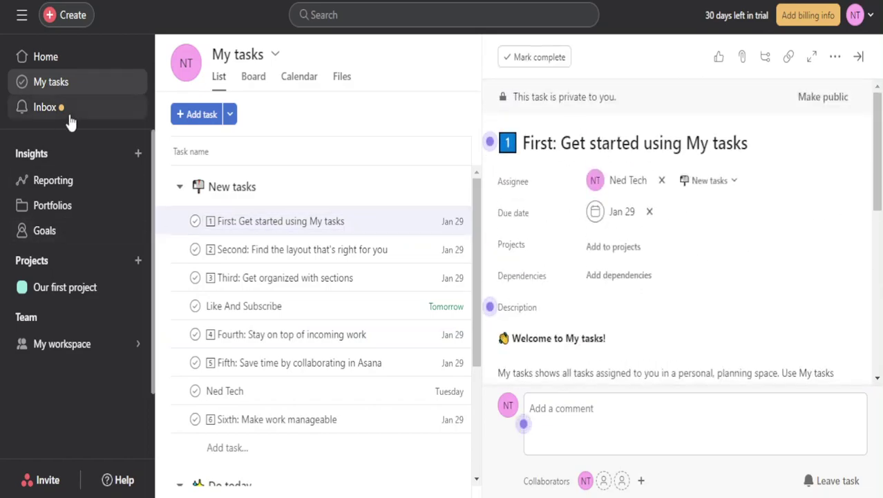
# - Check the inbox activity, then open the account's profile page and view its full task list
pyautogui.click(69, 112)
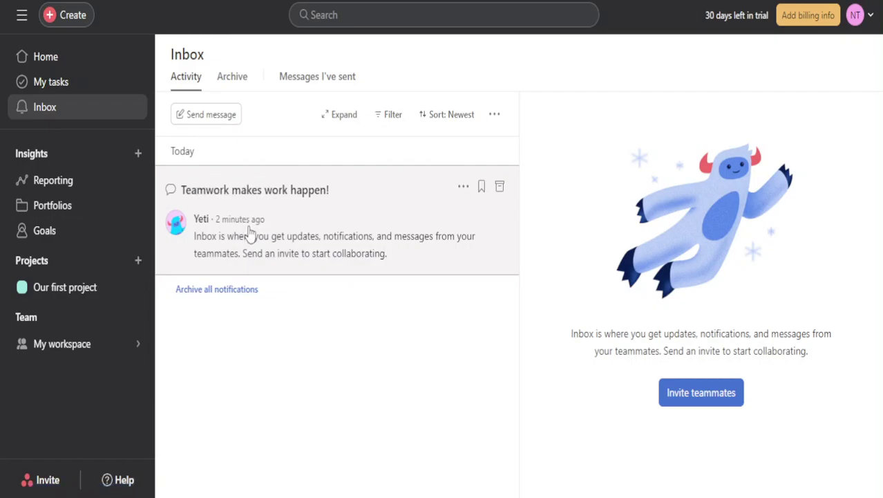
pyautogui.click(856, 14)
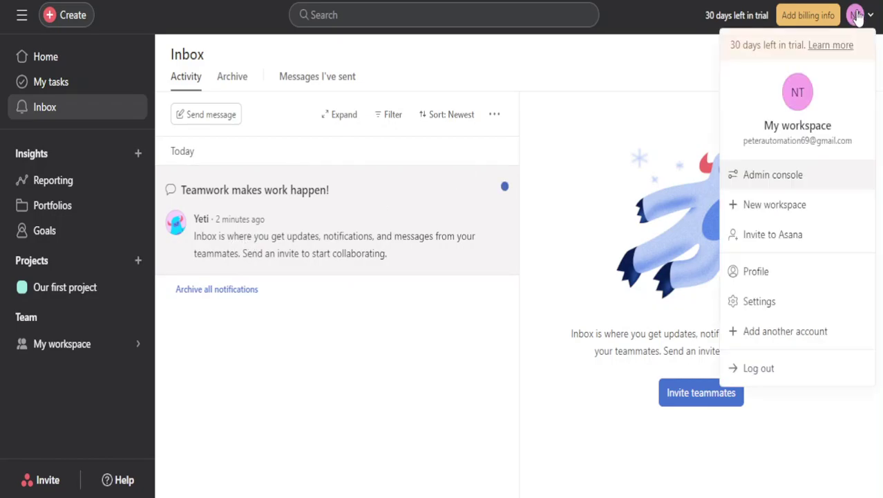
pyautogui.click(786, 271)
pyautogui.scroll(-2, 340, 169)
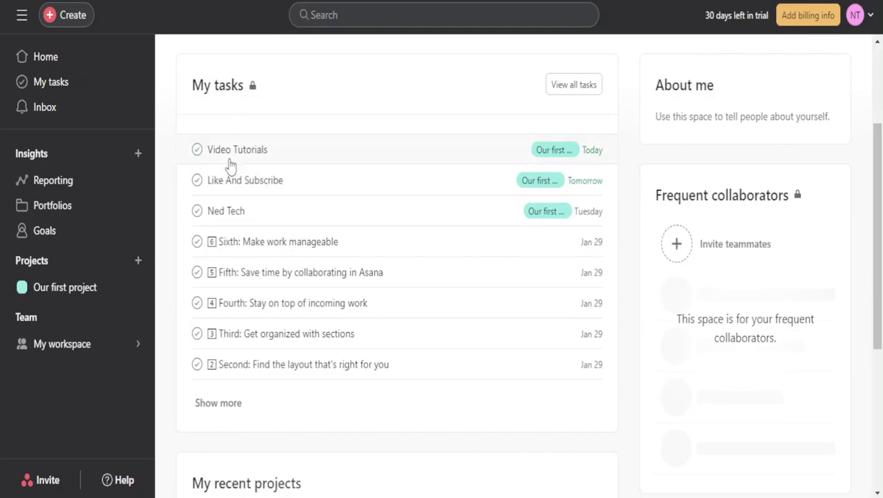
pyautogui.scroll(-1, 335, 251)
pyautogui.click(217, 326)
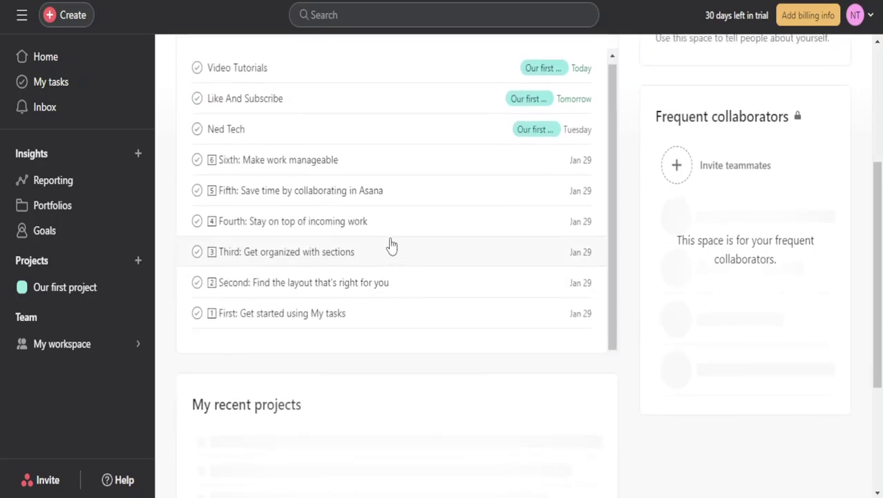
pyautogui.scroll(2, 721, 279)
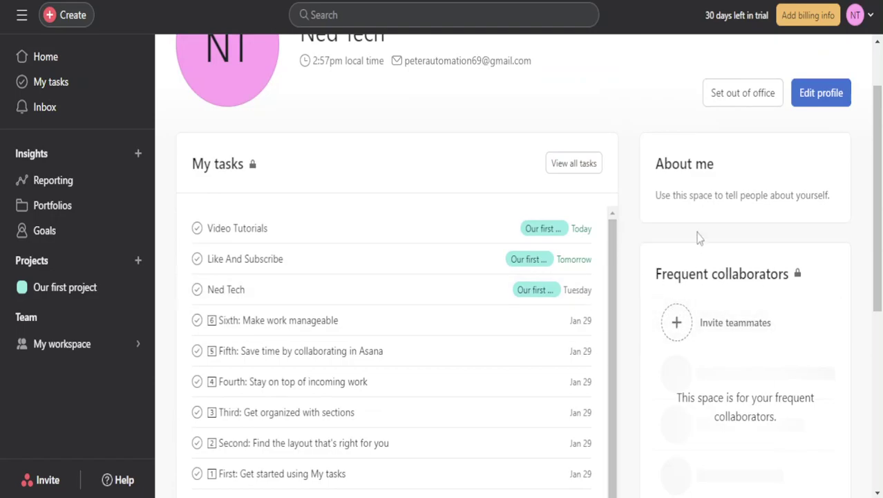
pyautogui.scroll(1, 700, 238)
# - Open the profile for editing and examine the job title, department, pronouns, about me and out of office fields
pyautogui.click(826, 174)
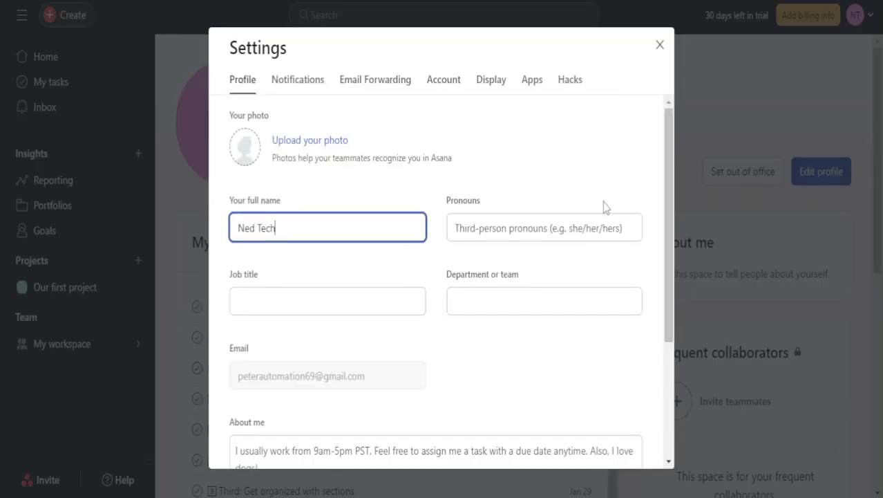
pyautogui.click(298, 299)
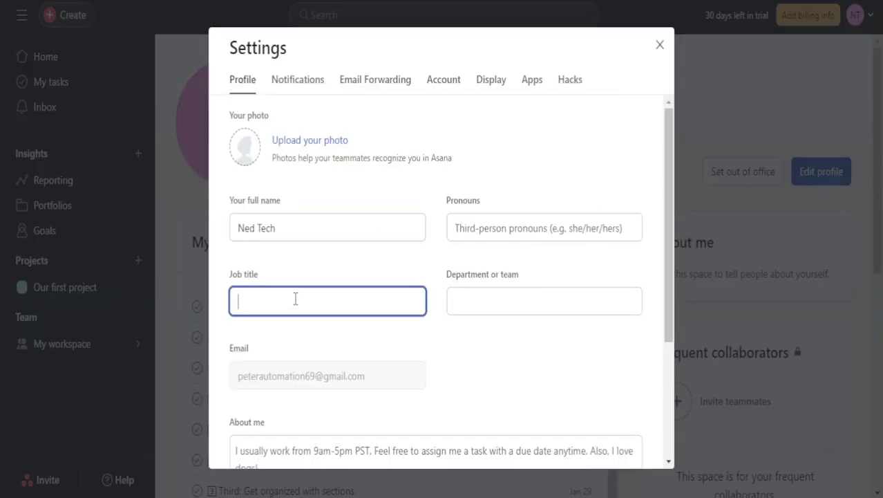
pyautogui.click(529, 307)
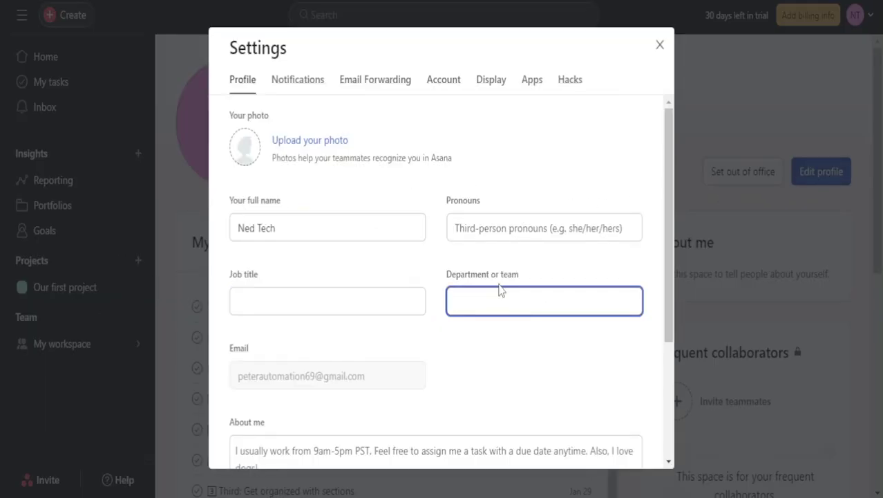
pyautogui.click(512, 228)
pyautogui.scroll(-4, 515, 229)
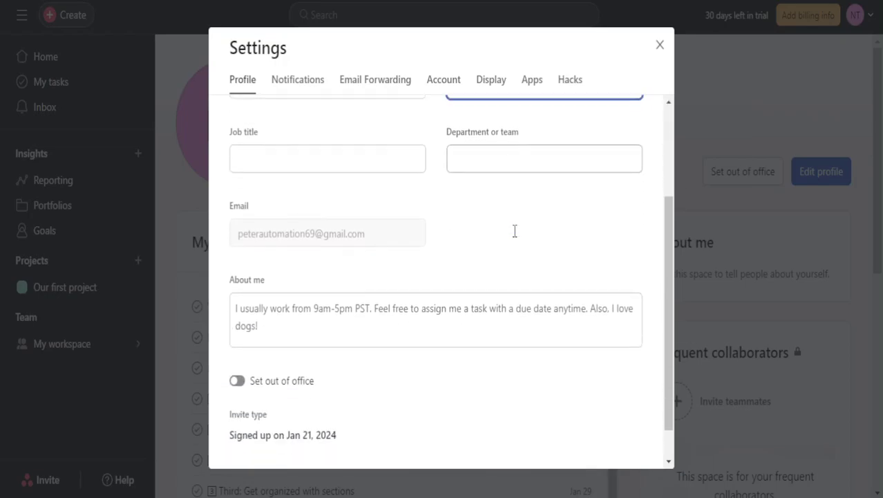
pyautogui.scroll(-1, 515, 230)
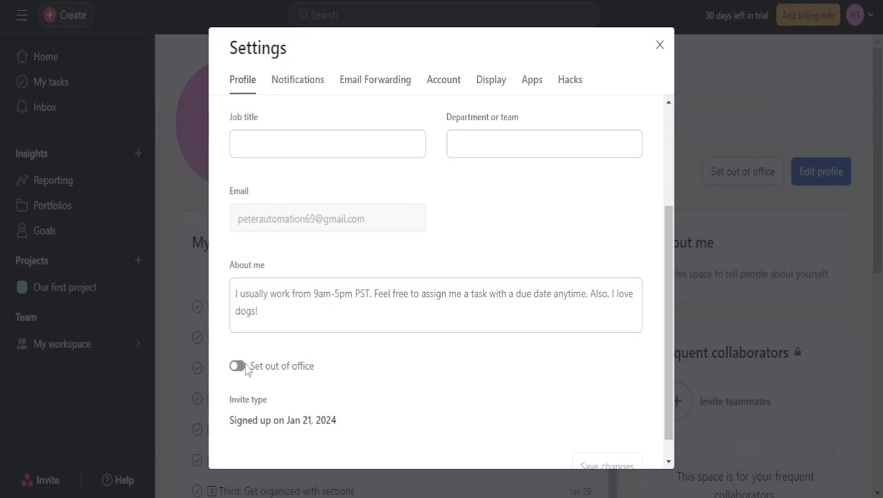
pyautogui.moveTo(269, 423); pyautogui.dragTo(292, 423)
# - Look through the Notifications, Email Forwarding, Account and Hacks settings, and close the settings
pyautogui.click(296, 81)
pyautogui.click(364, 82)
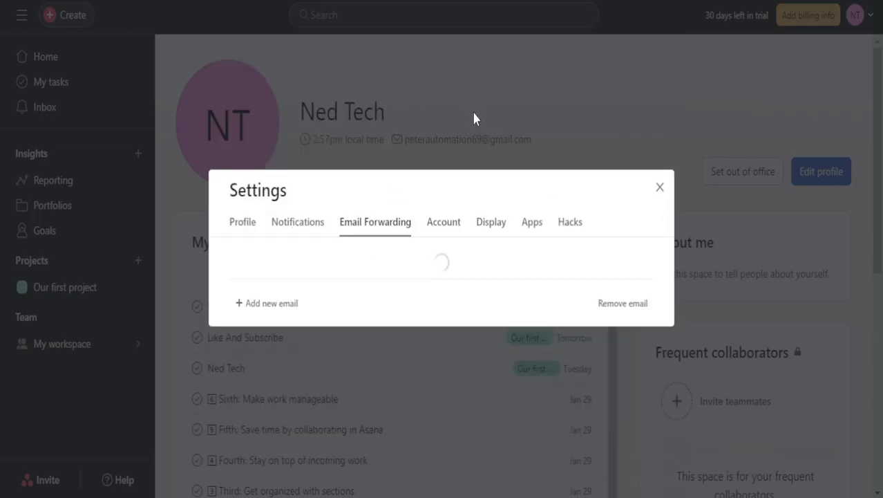
pyautogui.click(443, 109)
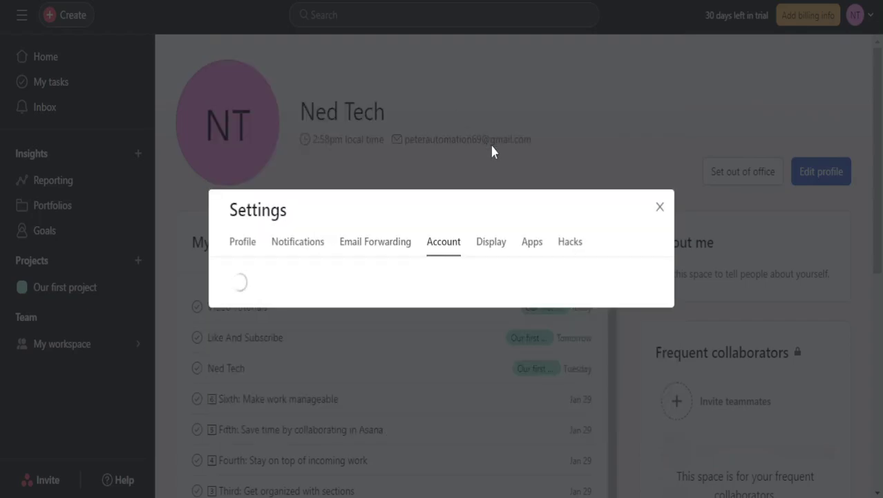
pyautogui.click(577, 81)
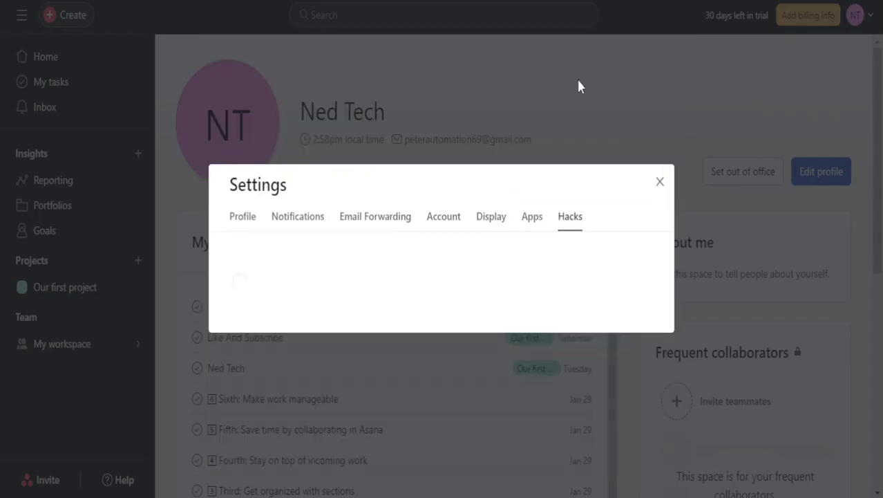
pyautogui.click(660, 107)
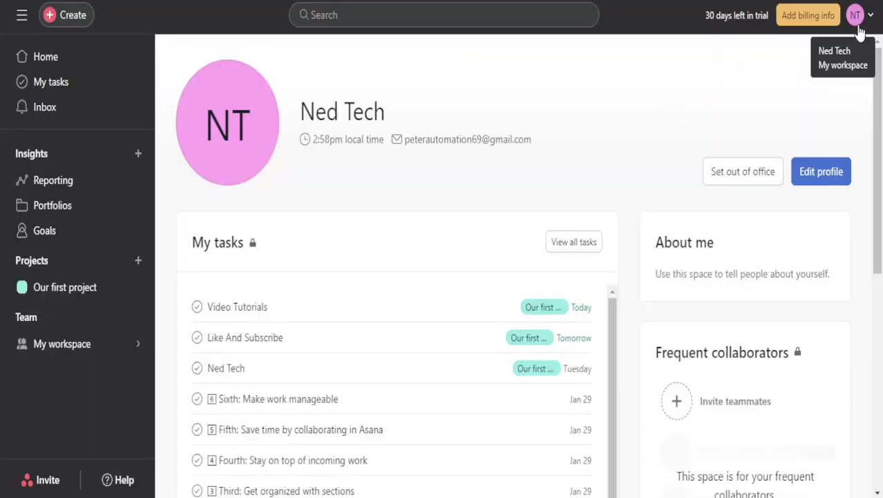
# - Open the plan selection page for billing and read the note about when trial billing starts
pyautogui.press('F5')
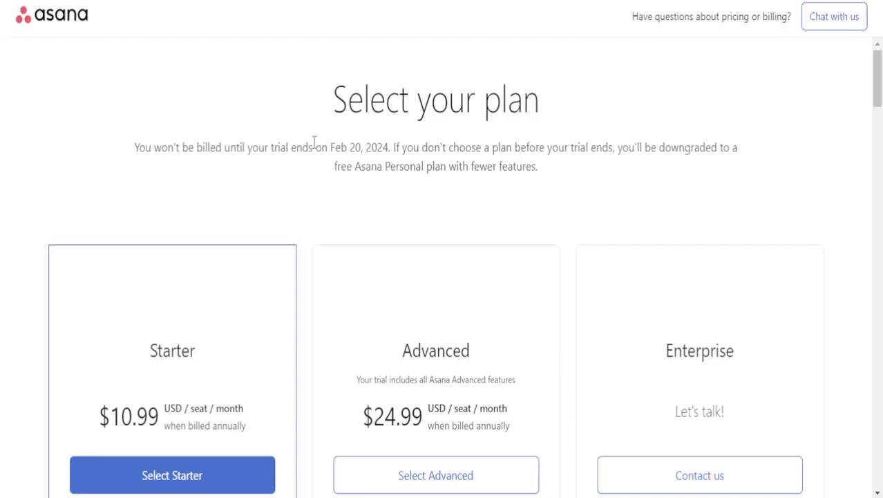
pyautogui.scroll(-3, 664, 171)
pyautogui.scroll(3, 498, 180)
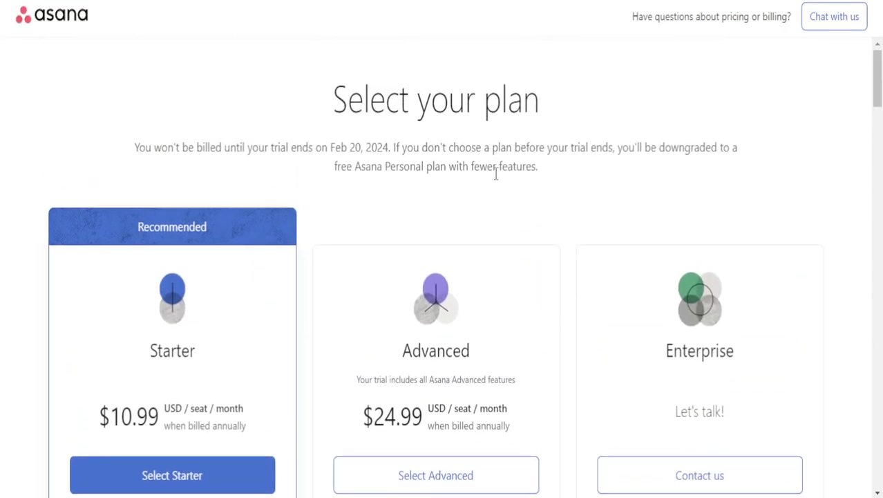
pyautogui.scroll(-5, 470, 173)
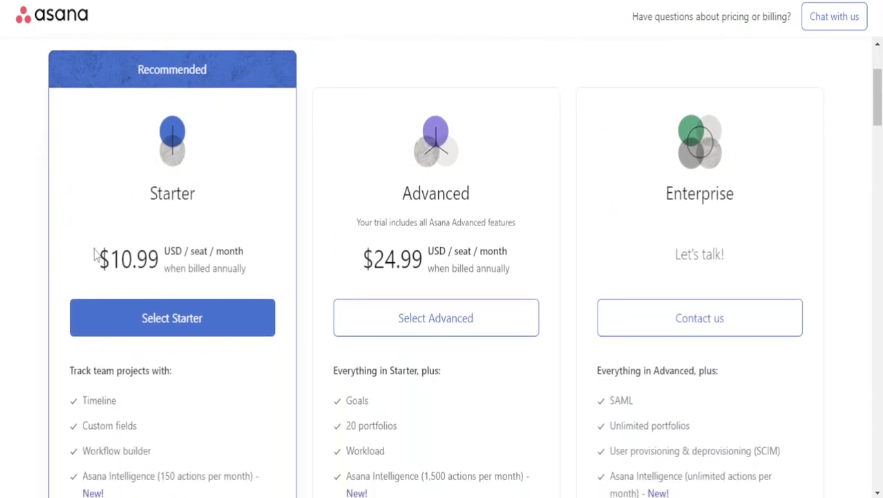
# - Examine the Starter plan's price and its list of included features
pyautogui.moveTo(96, 253); pyautogui.dragTo(218, 245)
pyautogui.click(179, 206)
pyautogui.scroll(-3, 241, 232)
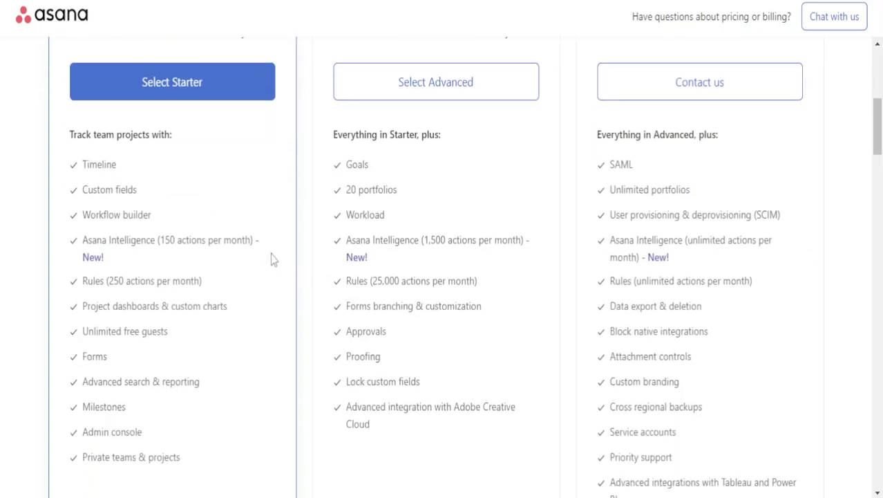
pyautogui.scroll(-1, 118, 300)
pyautogui.scroll(2, 154, 302)
pyautogui.scroll(-1, 122, 227)
pyautogui.moveTo(81, 134); pyautogui.dragTo(218, 303)
pyautogui.click(216, 297)
pyautogui.scroll(3, 354, 302)
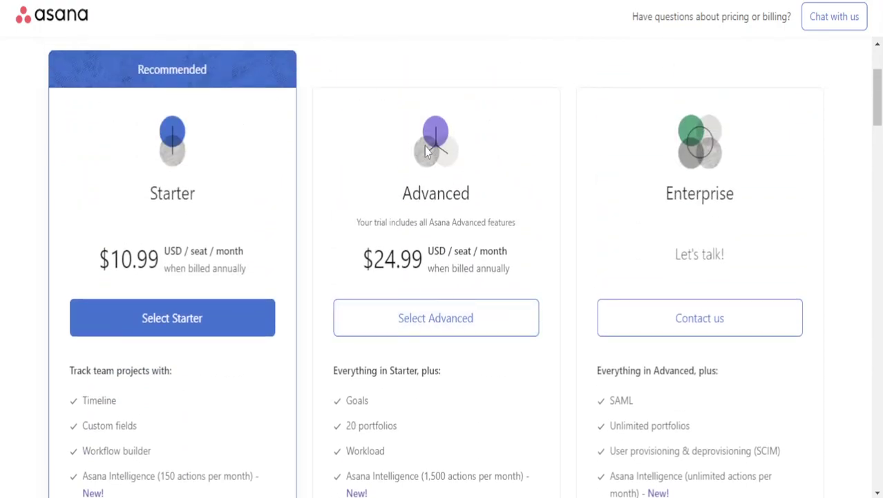
# - Examine the Advanced plan's trial note, price and included features
pyautogui.moveTo(358, 222); pyautogui.dragTo(515, 222)
pyautogui.click(513, 217)
pyautogui.scroll(-2, 495, 394)
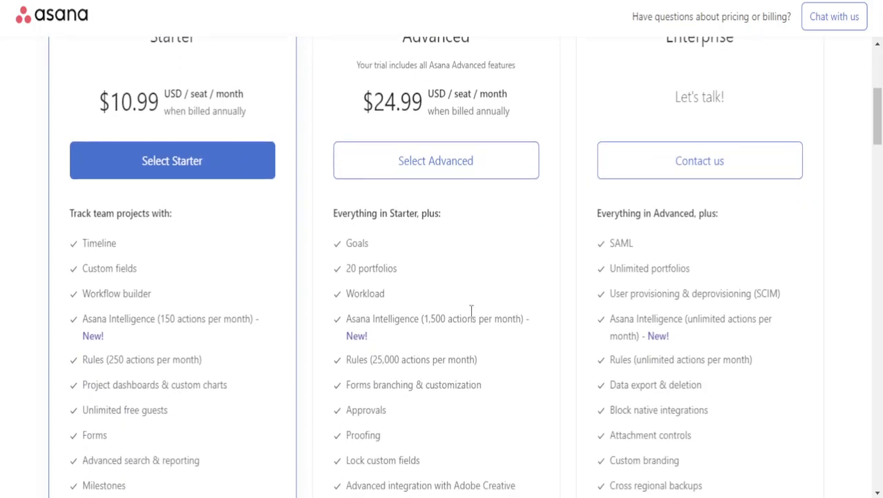
pyautogui.scroll(2, 434, 211)
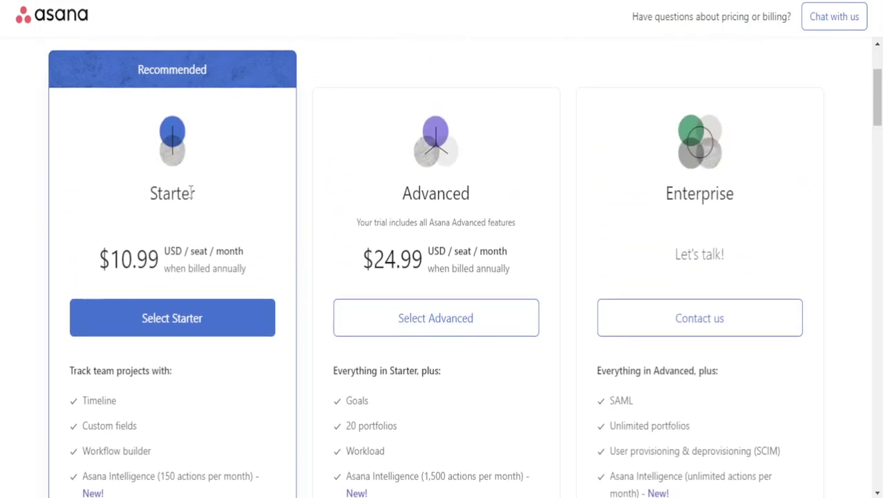
# - Compare the Starter plan with the extra features included in the Advanced plan
pyautogui.moveTo(152, 185); pyautogui.dragTo(217, 199)
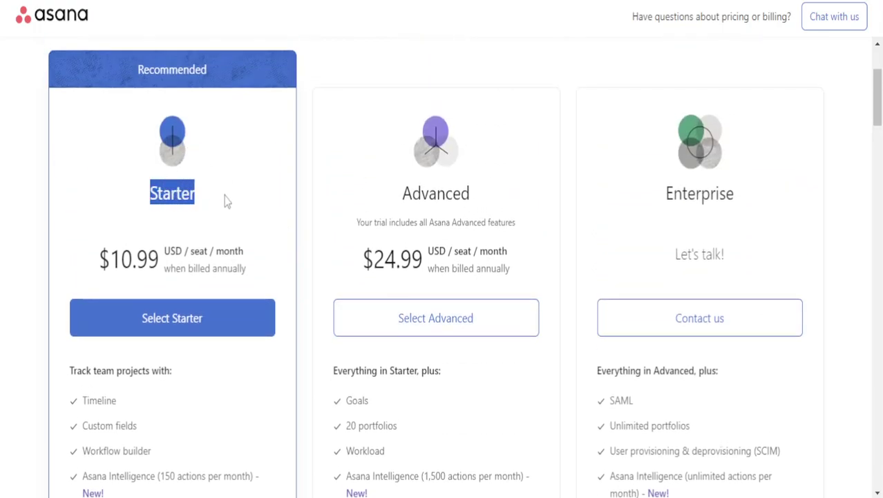
pyautogui.scroll(-2, 387, 245)
pyautogui.moveTo(345, 266); pyautogui.dragTo(513, 428)
pyautogui.scroll(4, 751, 288)
pyautogui.scroll(-1, 722, 300)
# - Examine the Enterprise plan's contact-based pricing and its list of additional features
pyautogui.scroll(-2, 721, 300)
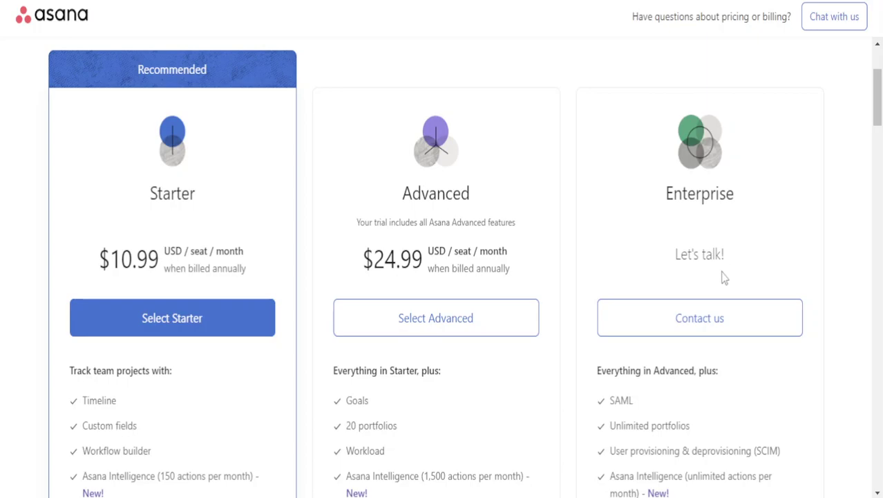
pyautogui.scroll(-2, 718, 286)
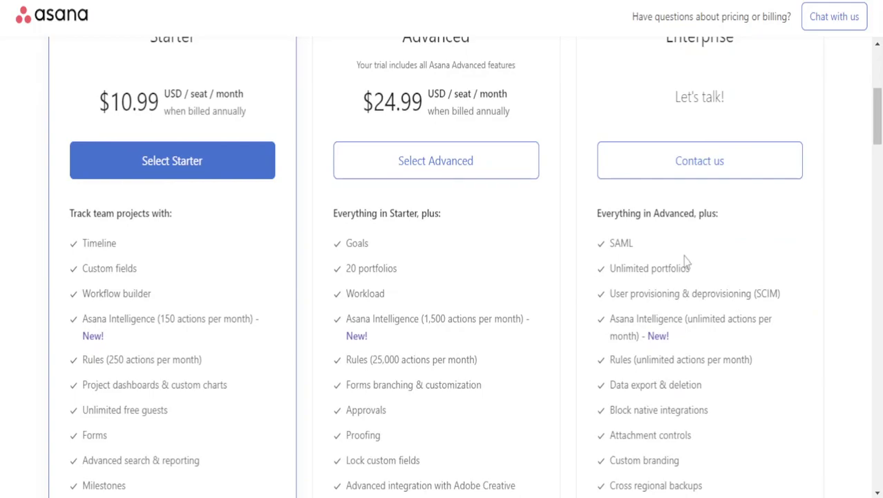
pyautogui.scroll(-2, 690, 266)
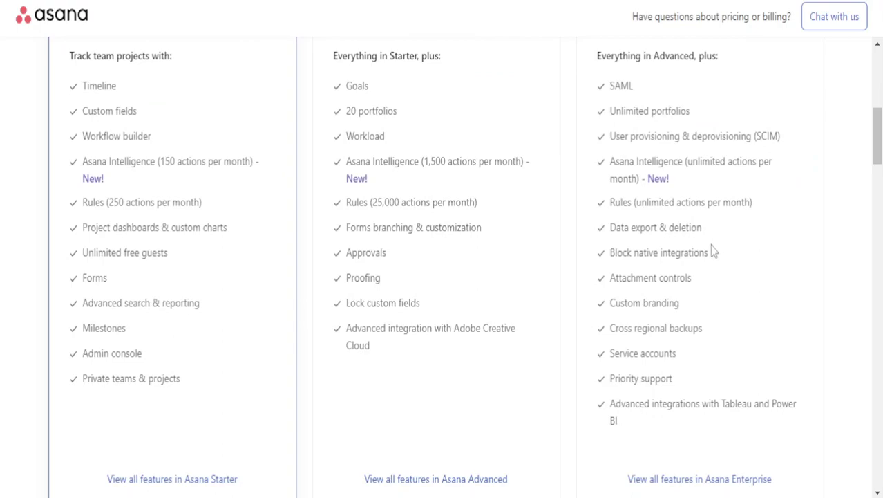
# - Review the Starter, Advanced and Enterprise plan cards side by side, through to the end of their feature lists
pyautogui.scroll(1, 704, 244)
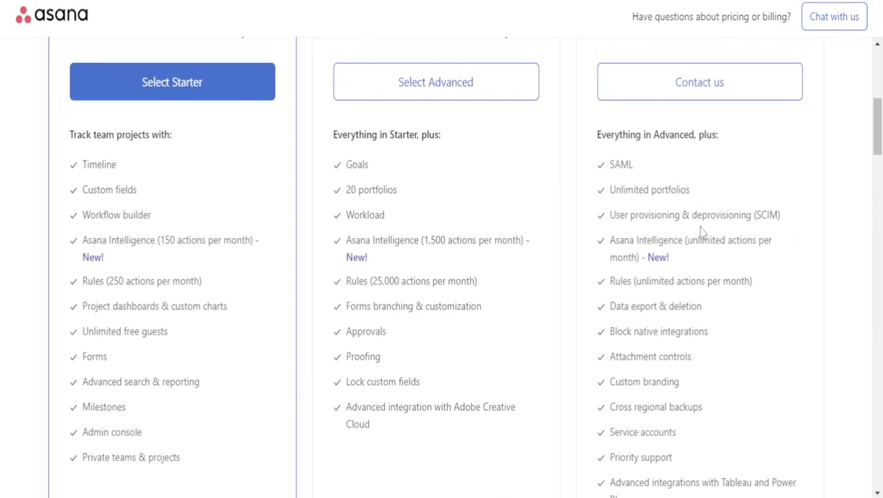
pyautogui.scroll(3, 698, 200)
pyautogui.moveTo(385, 192); pyautogui.dragTo(516, 222)
pyautogui.click(785, 428)
pyautogui.scroll(-6, 760, 415)
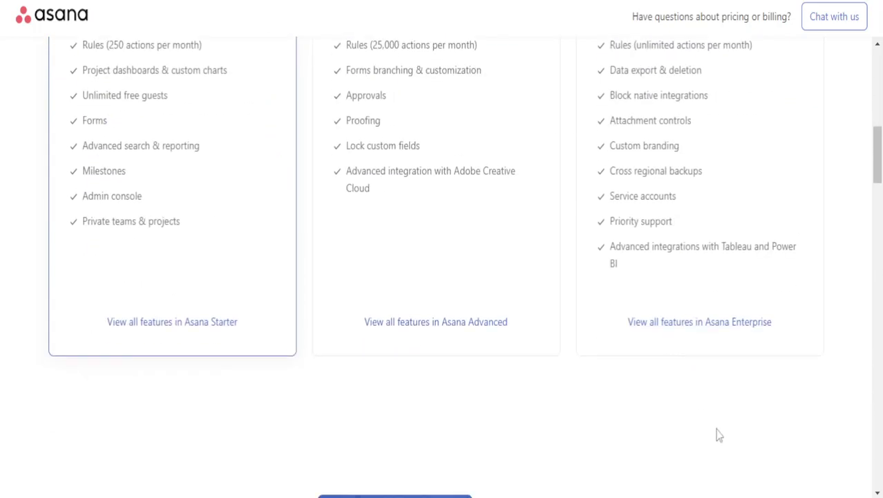
# - Examine the detailed feature comparison table for the Starter, Advanced and Enterprise plans through to the end of the pricing page
pyautogui.scroll(2, 700, 398)
pyautogui.scroll(-8, 700, 383)
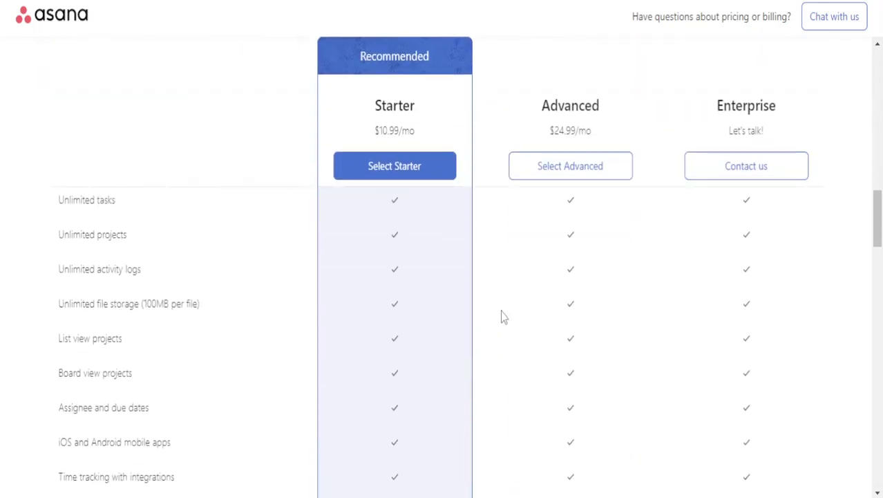
pyautogui.scroll(4, 501, 307)
pyautogui.scroll(-12, 495, 259)
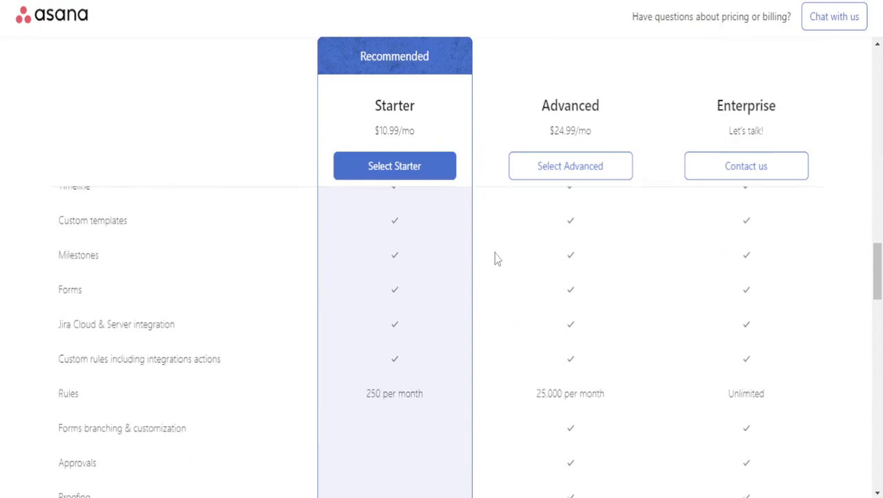
pyautogui.scroll(-10, 495, 258)
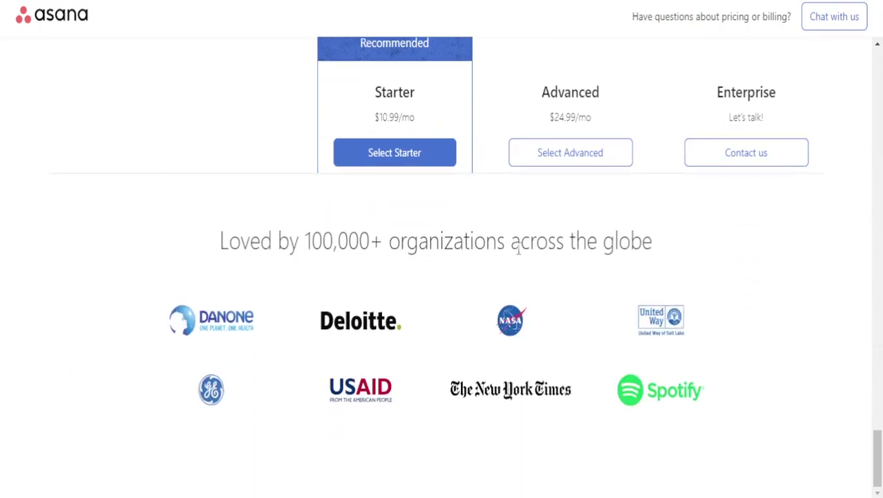
pyautogui.scroll(3, 307, 177)
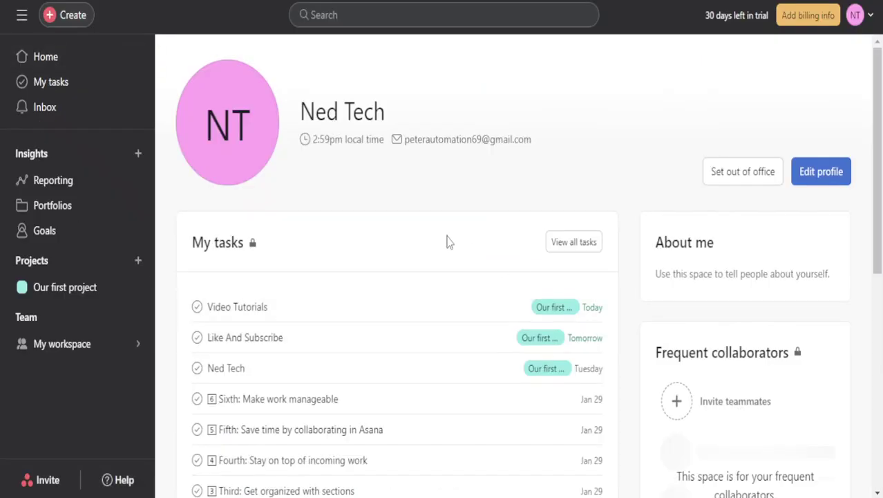
# - Look over the profile page's task list, recent projects and frequent collaborators sections
pyautogui.scroll(-3, 429, 256)
pyautogui.scroll(-3, 432, 277)
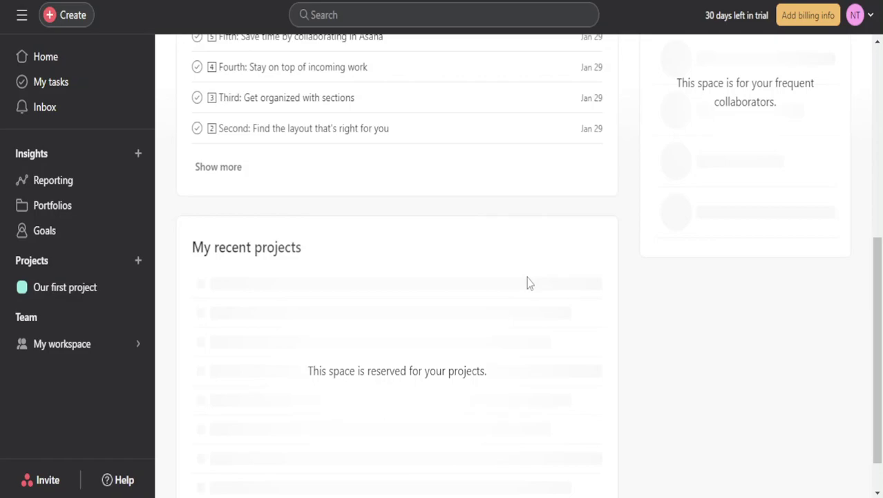
pyautogui.scroll(5, 541, 273)
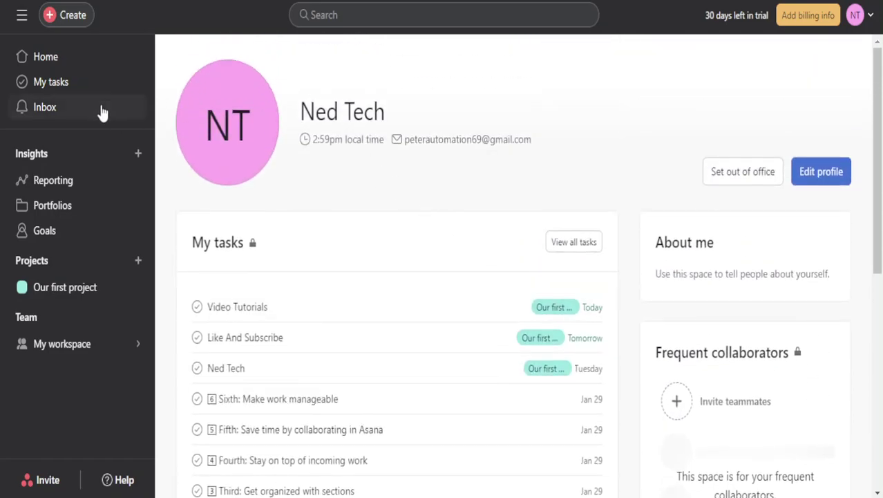
# - Collapse the sidebar and view the blank new task form, closing it without creating a task
pyautogui.click(22, 15)
pyautogui.click(64, 18)
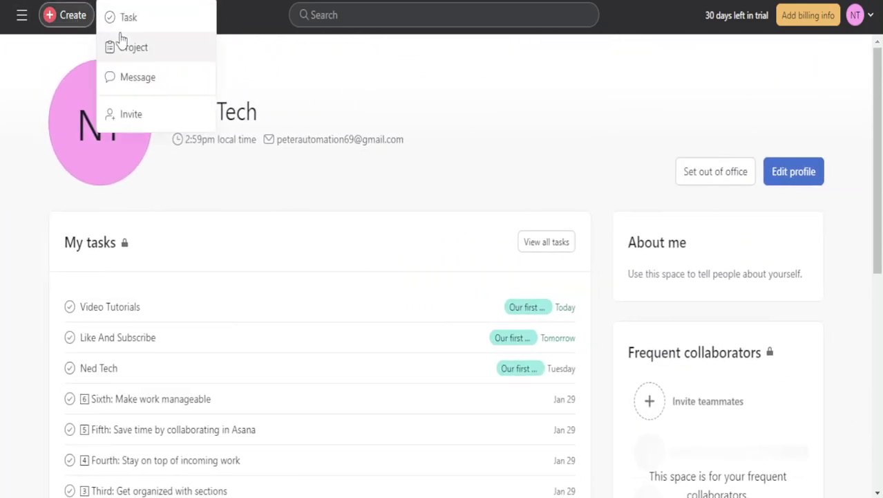
pyautogui.click(124, 17)
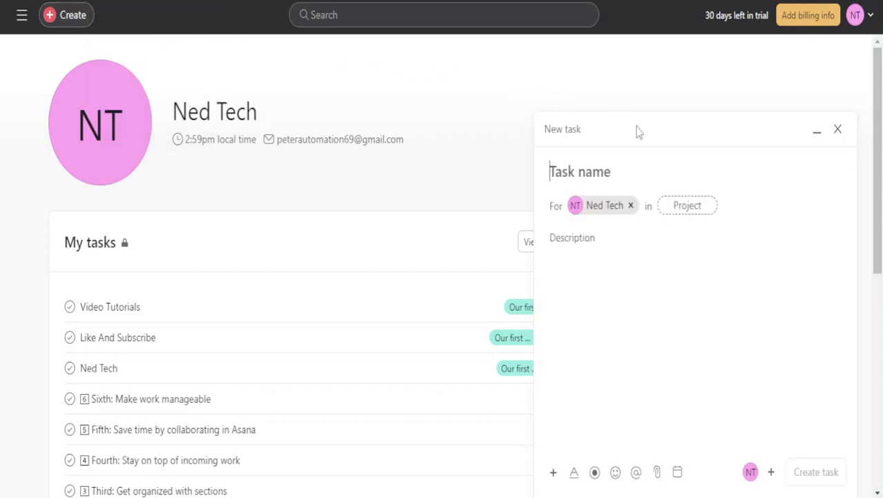
pyautogui.click(838, 129)
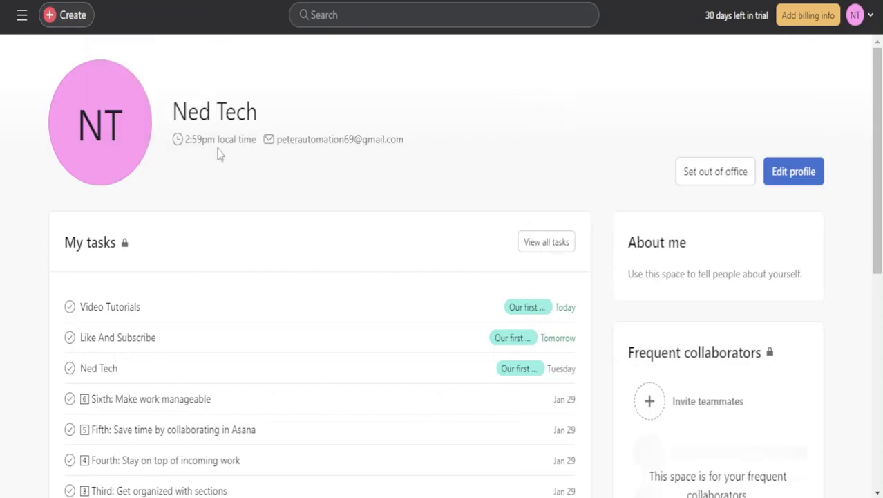